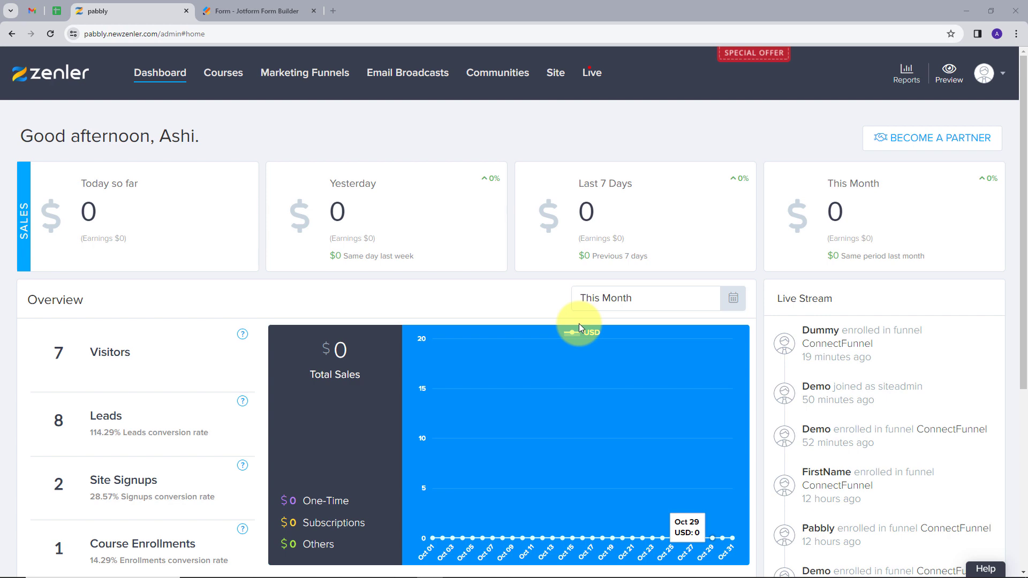
- Switch to the 'Form - Jotform Form Builder' tab to view the form with Name, Email and Phone Number fields
click(249, 12)
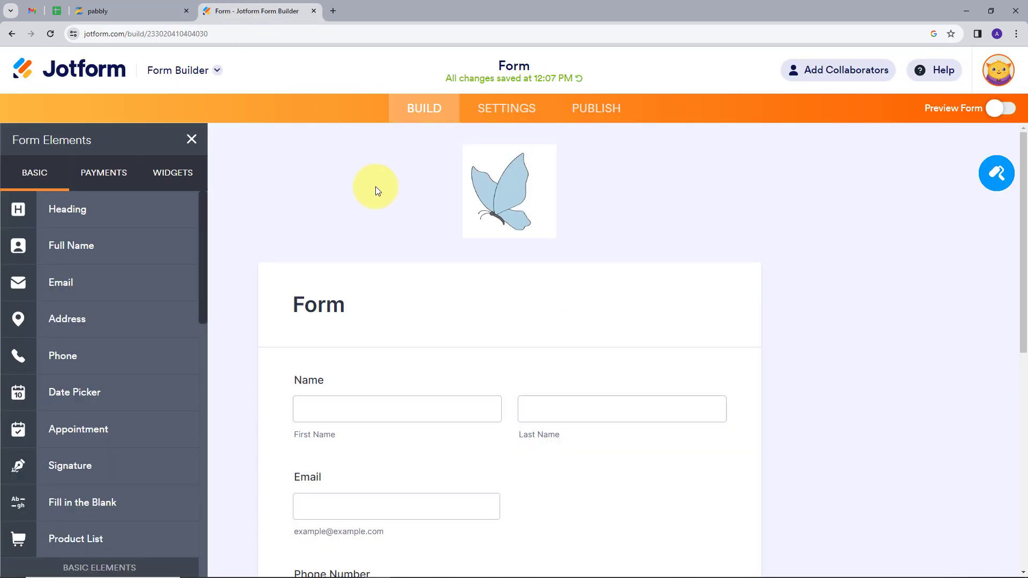
click(136, 8)
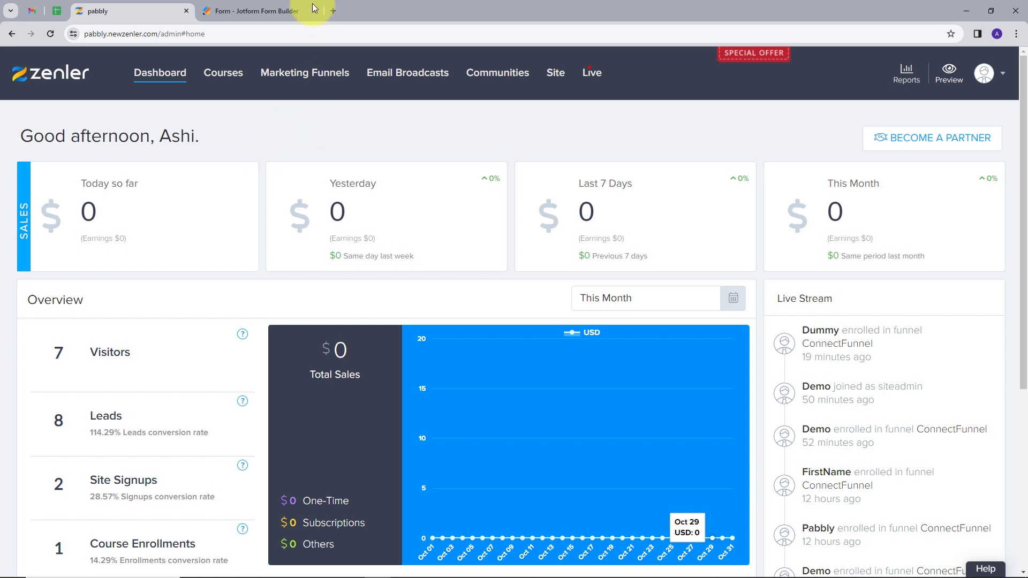
click(256, 11)
scroll(909, 402, down, 2)
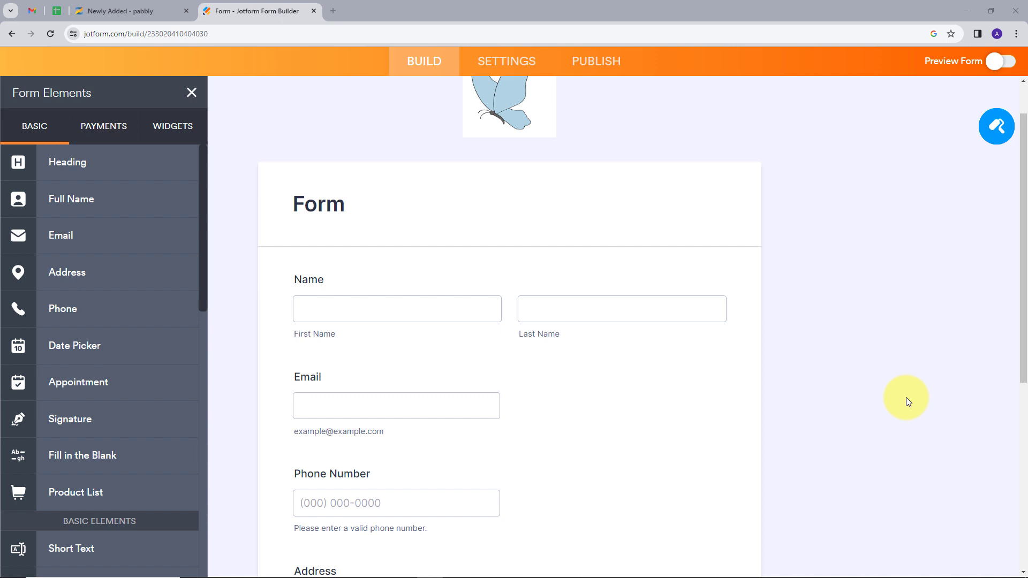
scroll(907, 401, up, 2)
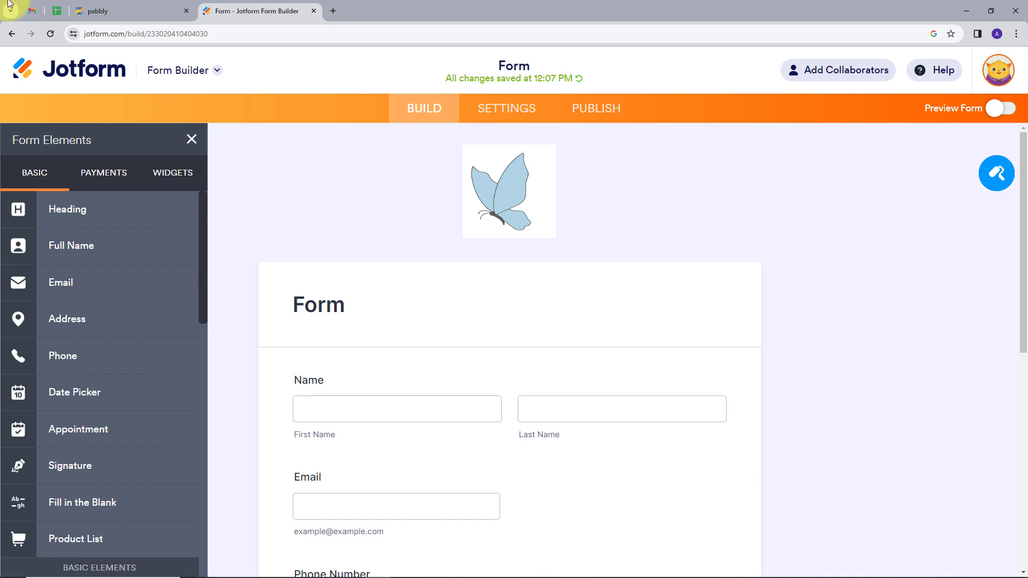
click(97, 12)
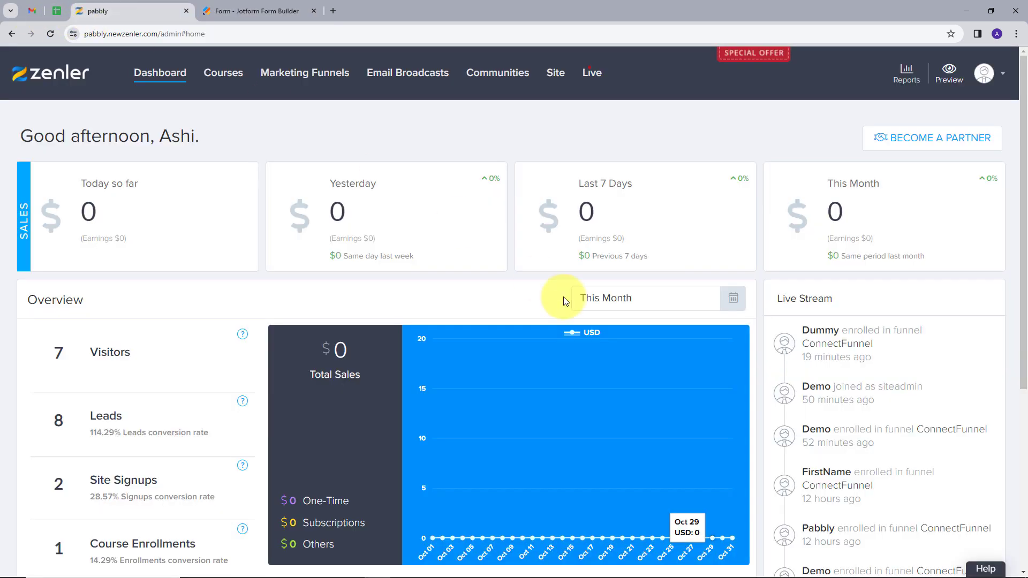
click(255, 10)
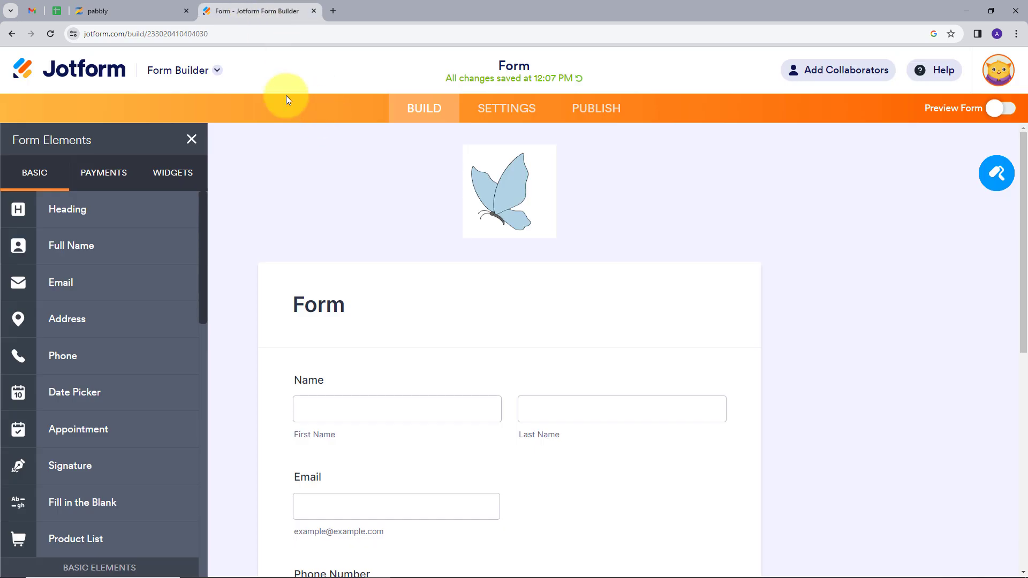
- Load pabbly.com in a new Chrome tab and dismiss the chat popup
click(333, 14)
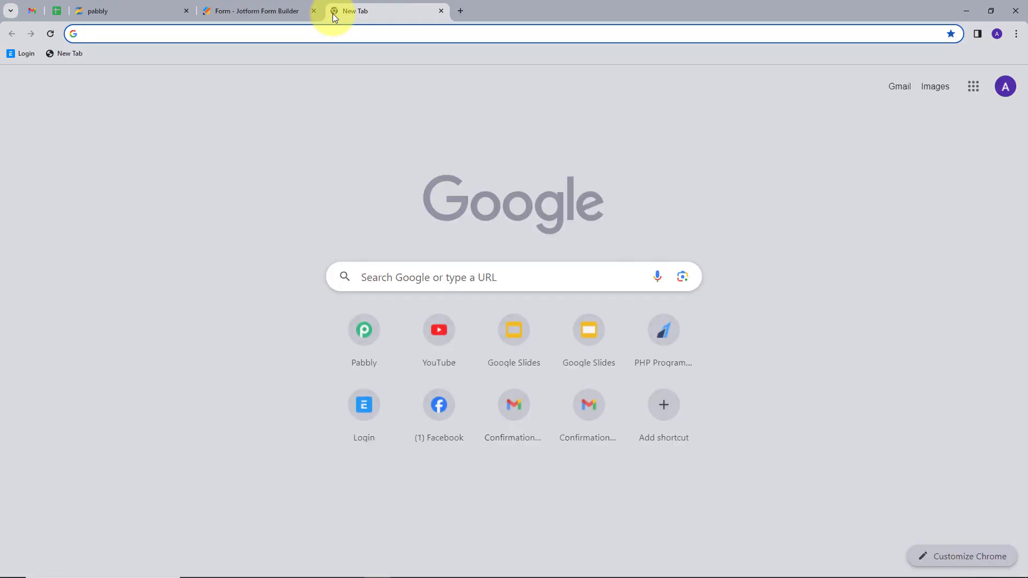
text(pabbly.co)
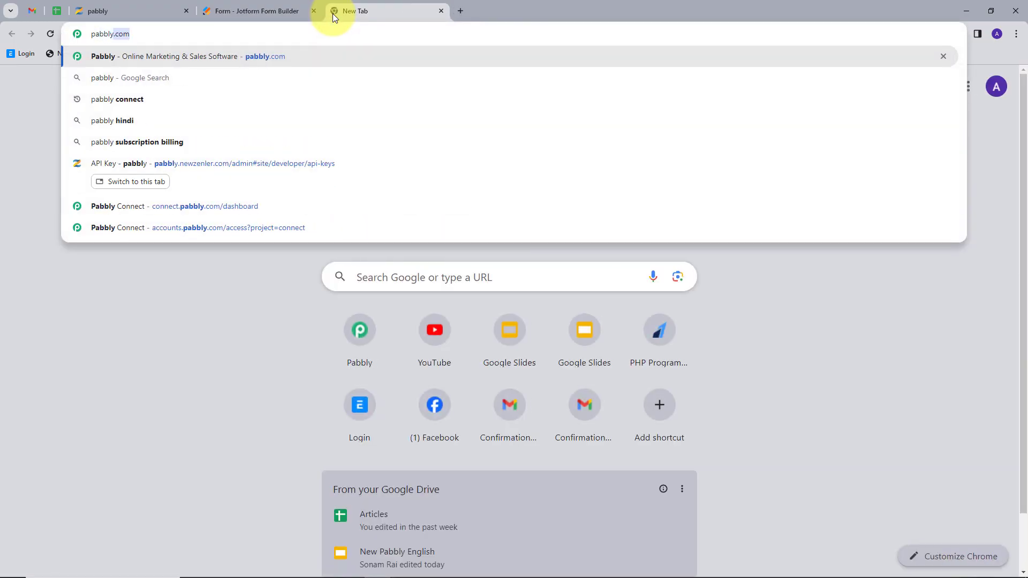
text(m)
key(Return)
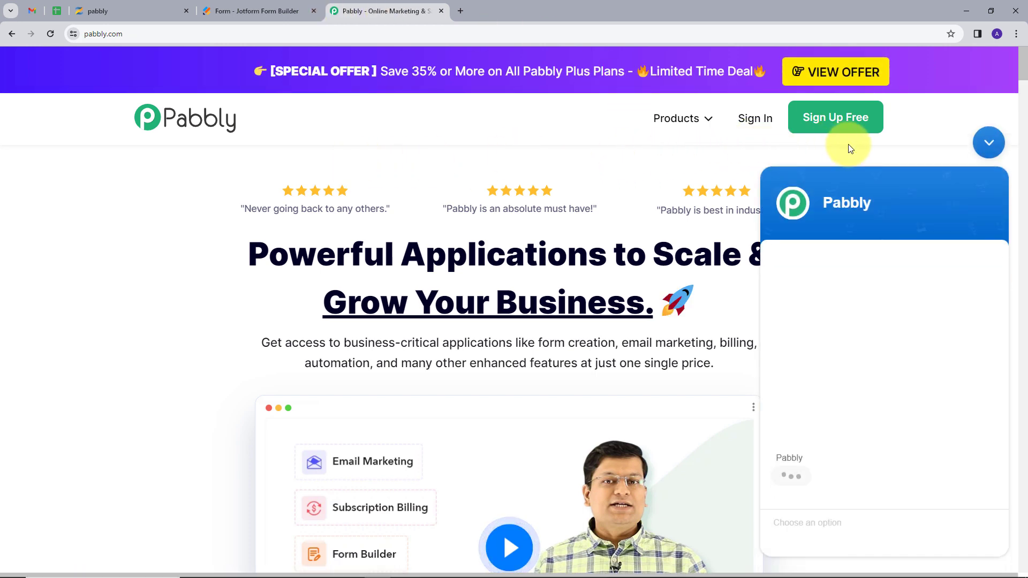
click(987, 143)
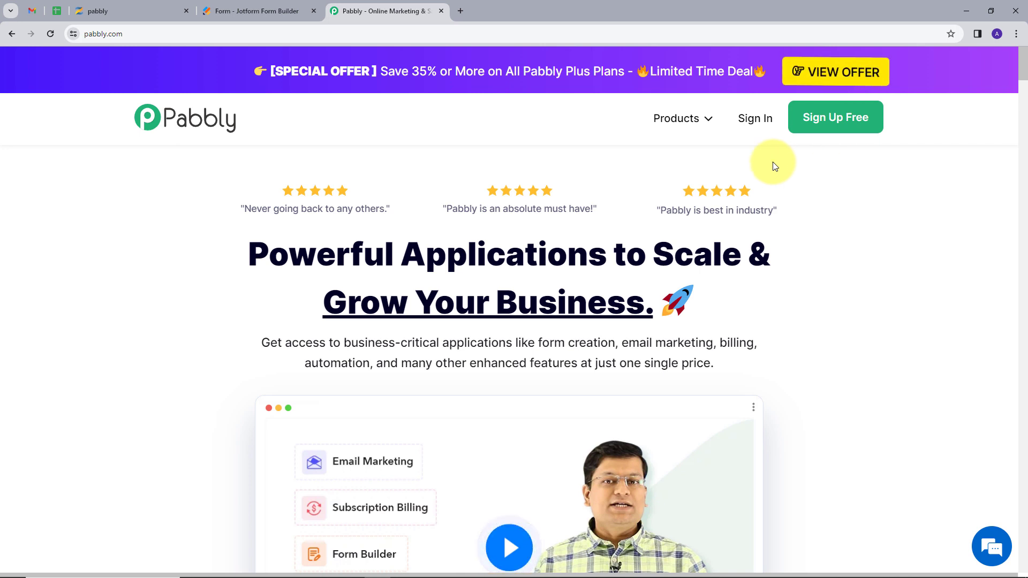
- Sign in to Pabbly and choose Access Now for Pabbly Connect on the All Apps page
click(756, 123)
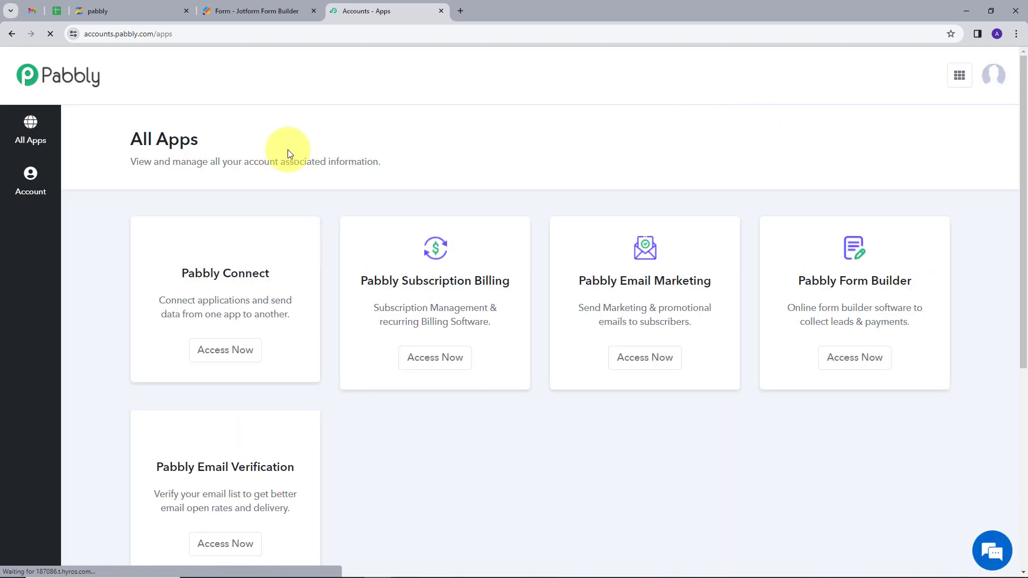
scroll(536, 431, down, 1)
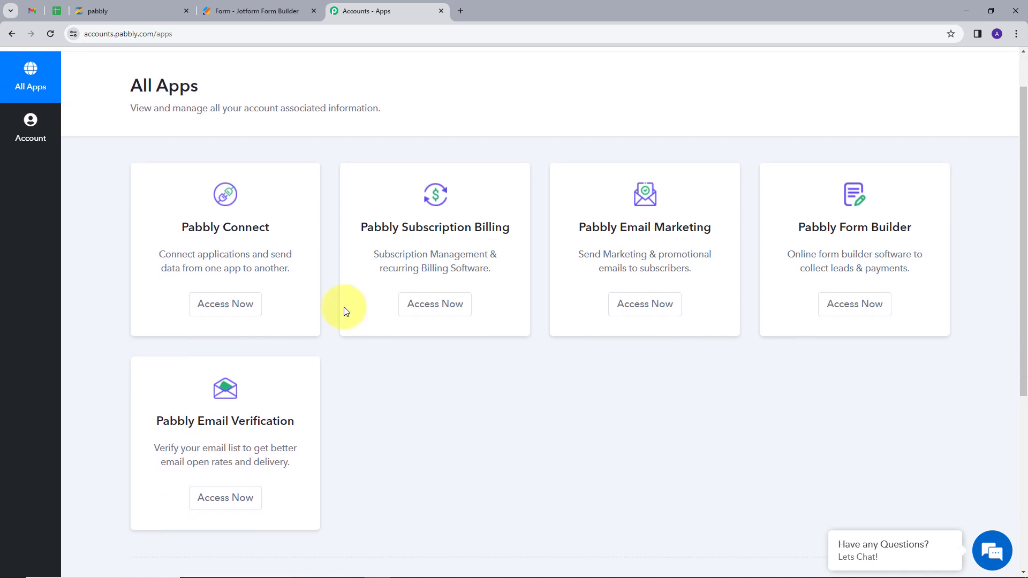
click(222, 310)
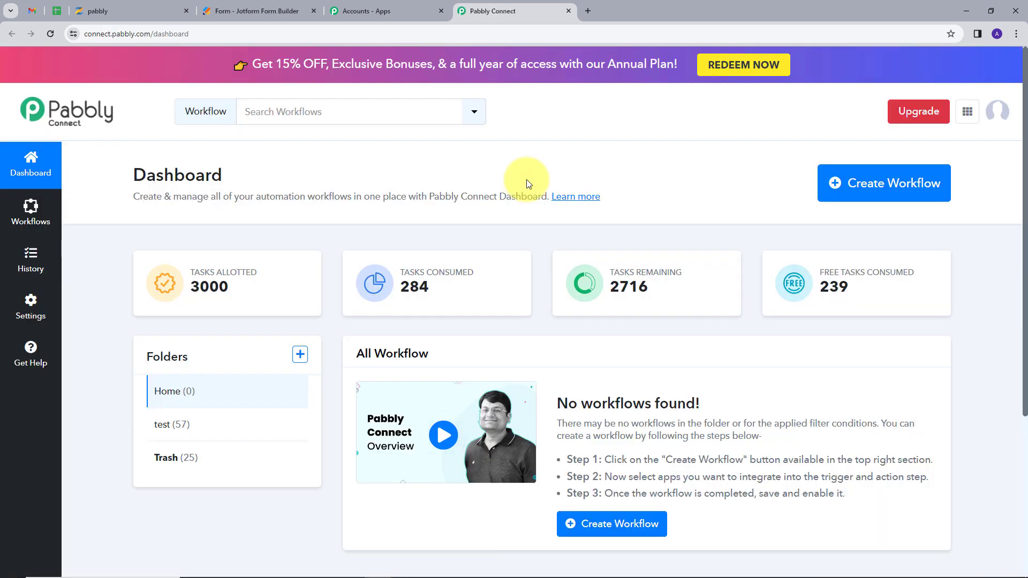
scroll(298, 179, down, 1)
scroll(291, 190, up, 1)
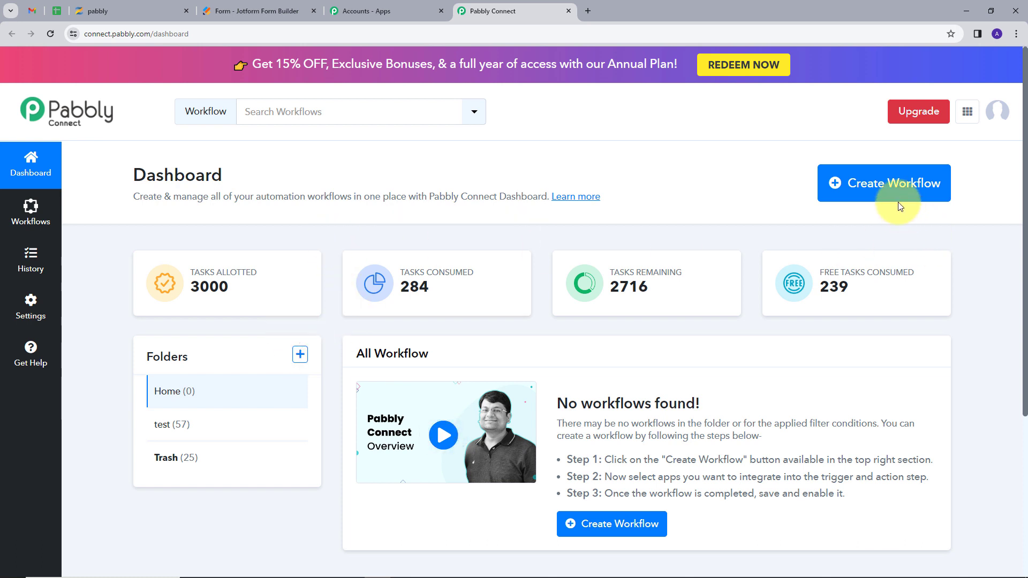
- Paste 'Create Zenler User for Jotform Submission' as the new workflow name, keep folder Home, and create it
click(890, 185)
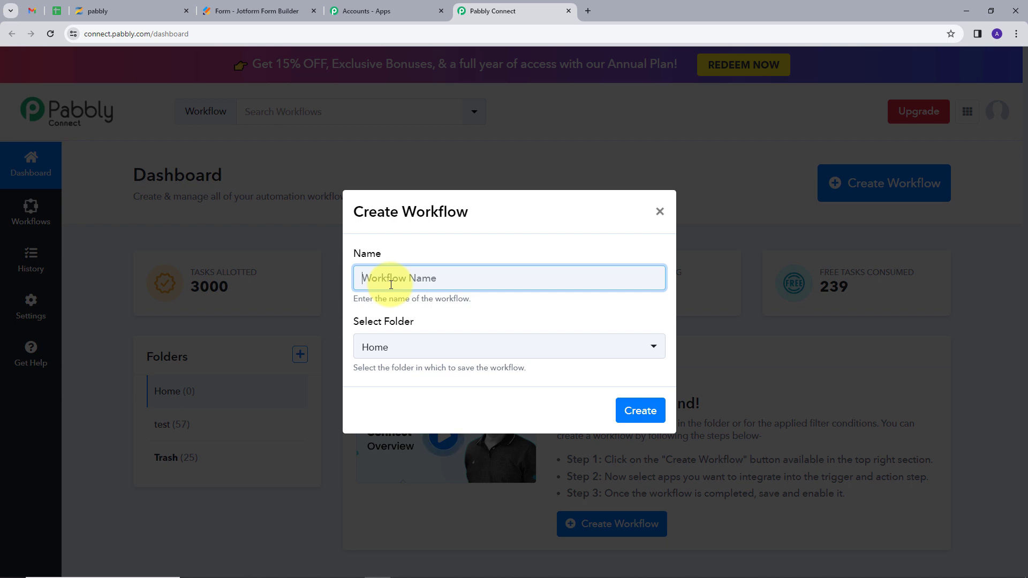
text(Create Zenler User for Jotform Submission)
click(387, 294)
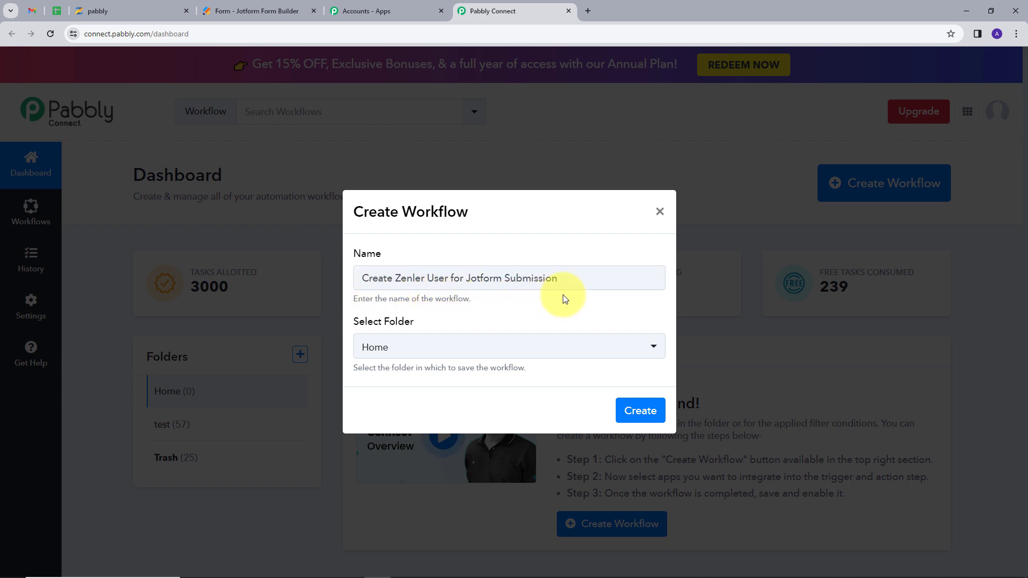
click(404, 355)
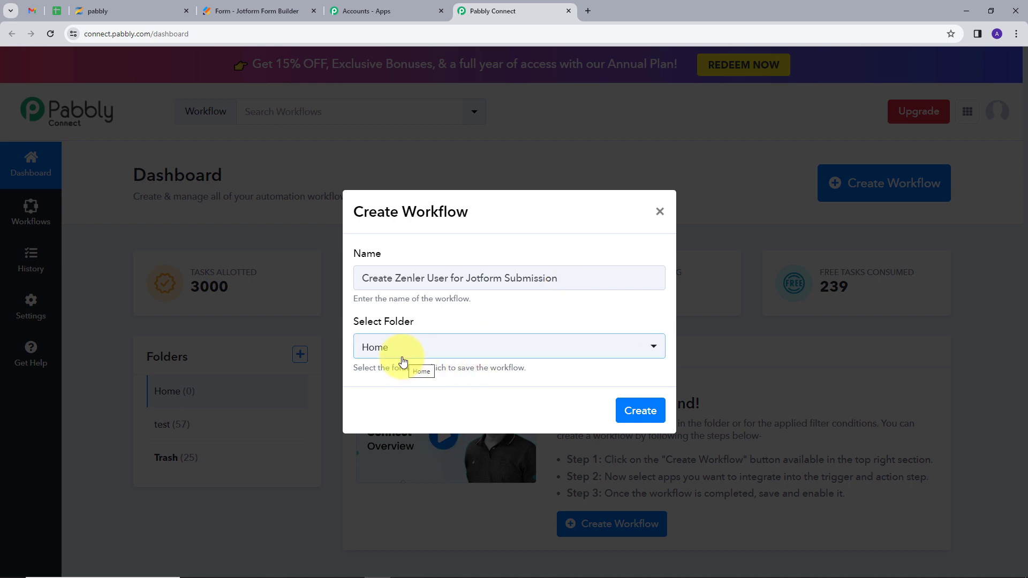
click(639, 412)
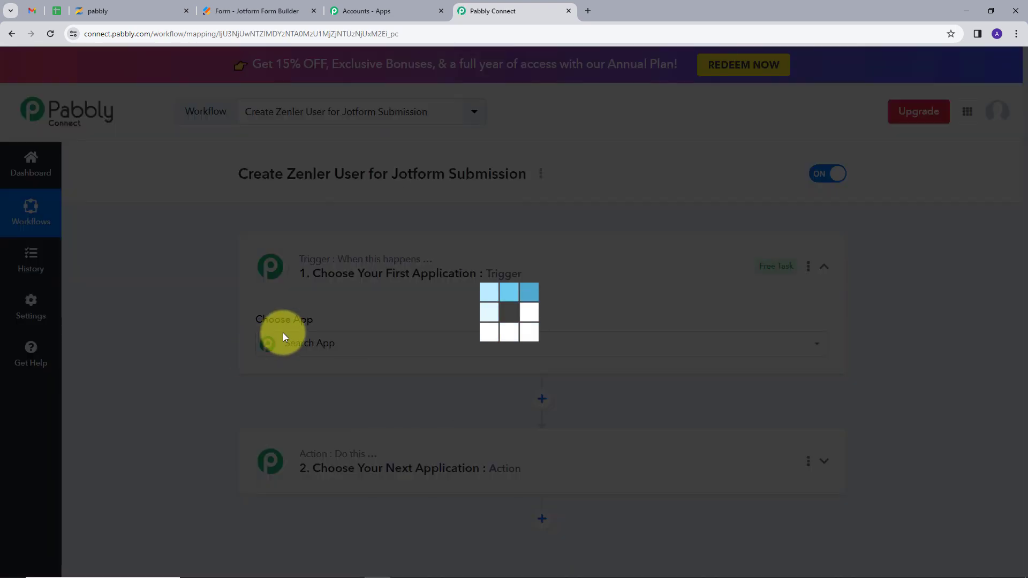
- Search 'jot' to set Jotform as the trigger app and list its trigger events
click(283, 336)
scroll(287, 324, down, 3)
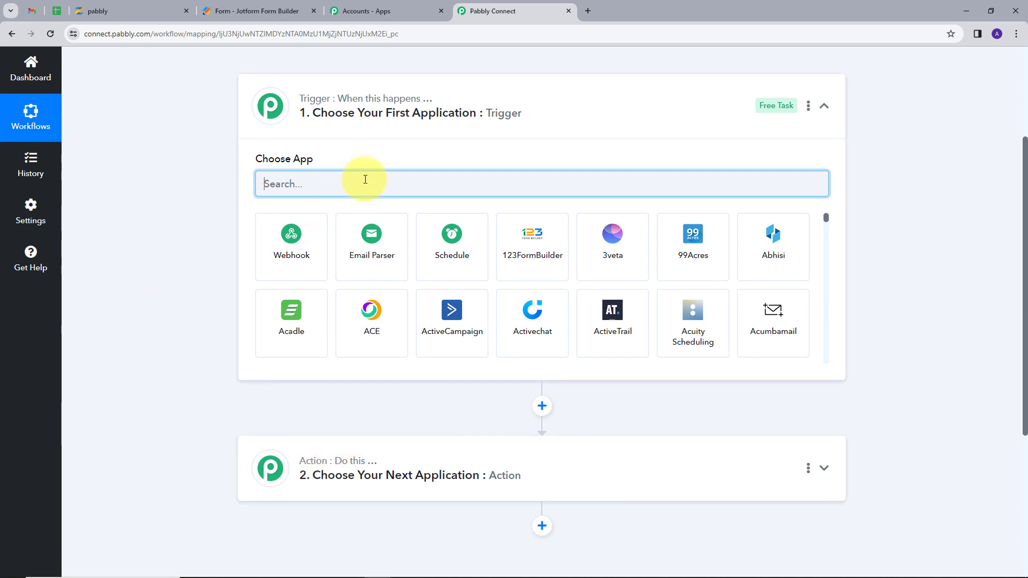
text(jot)
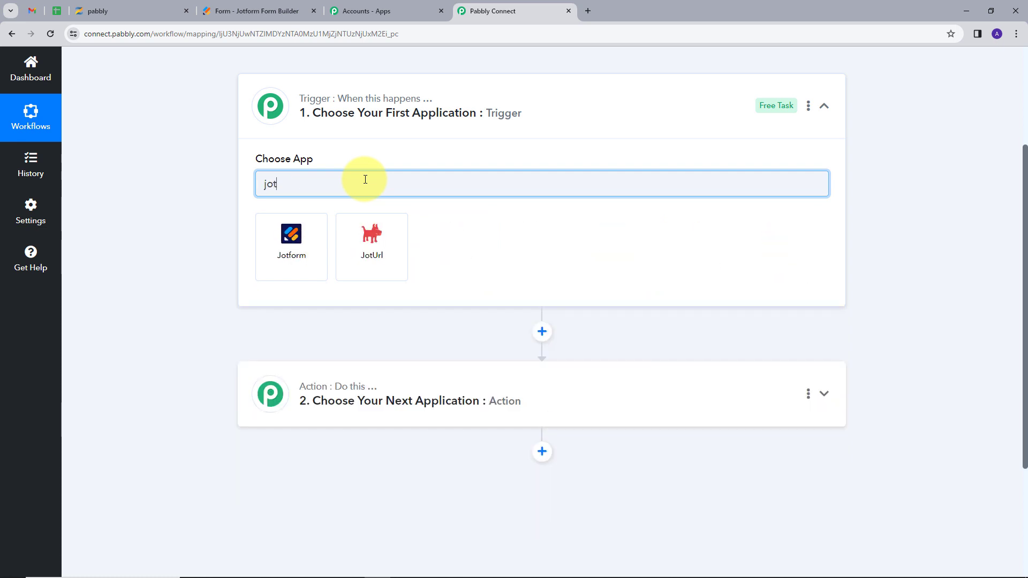
click(314, 236)
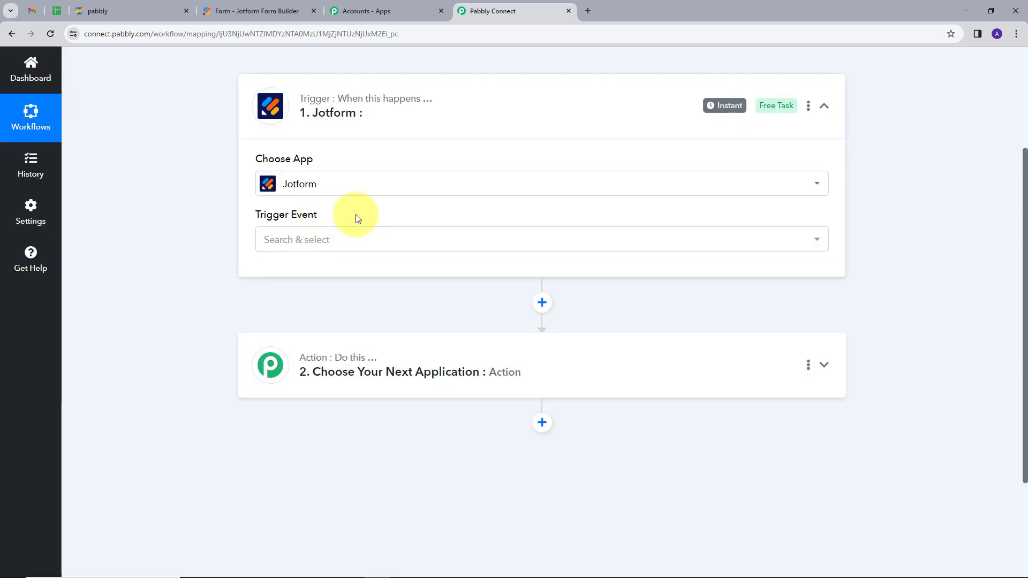
click(598, 243)
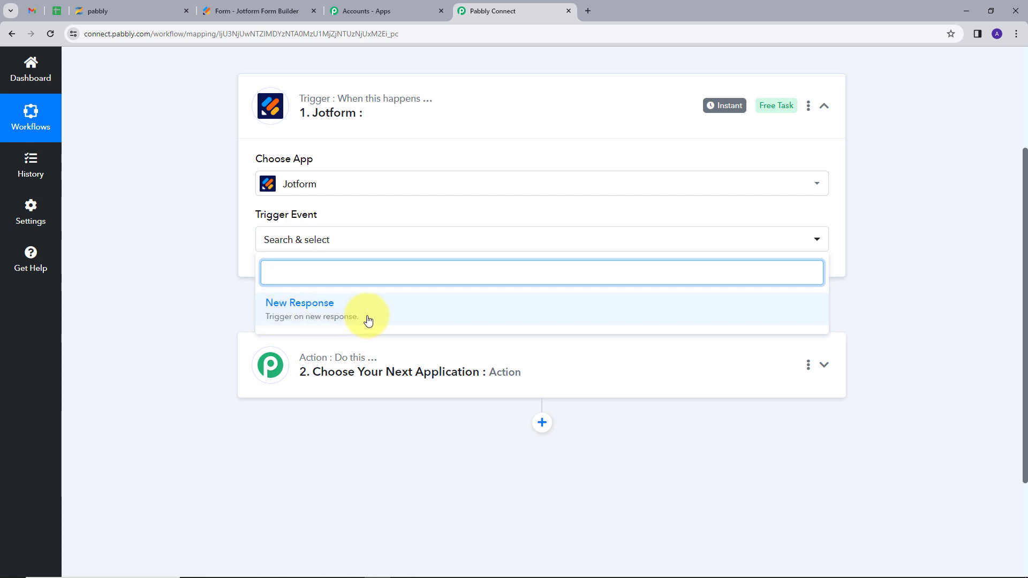
- Pick New Response as the trigger event, start capturing the webhook response, and copy the webhook URL
click(308, 307)
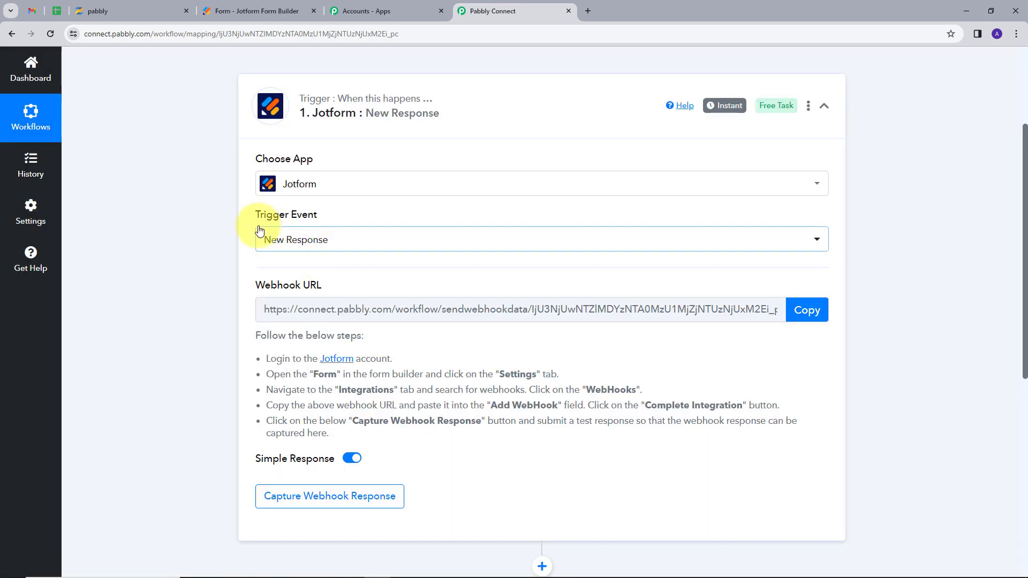
scroll(356, 271, down, 1)
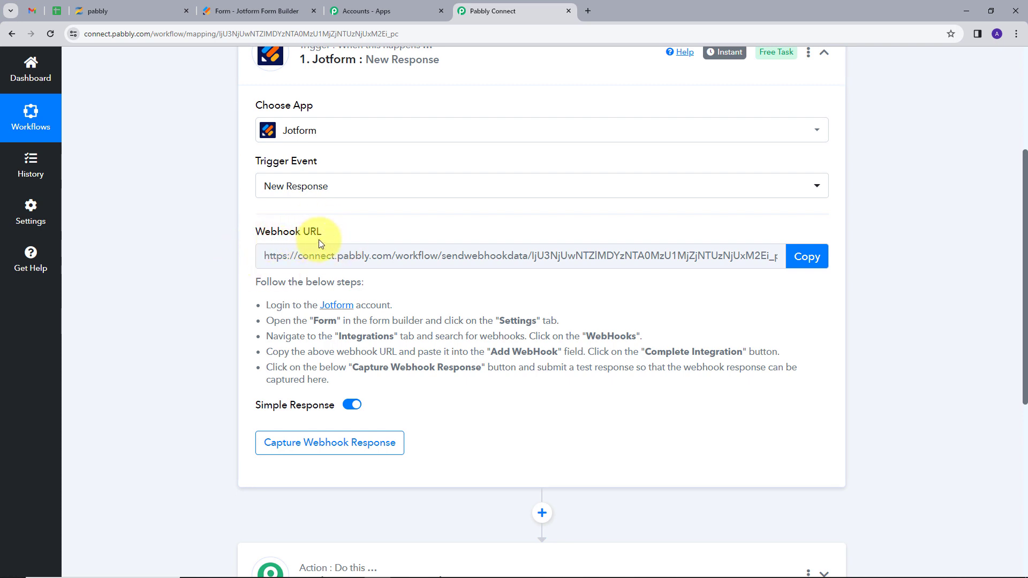
mouse_move(318, 239)
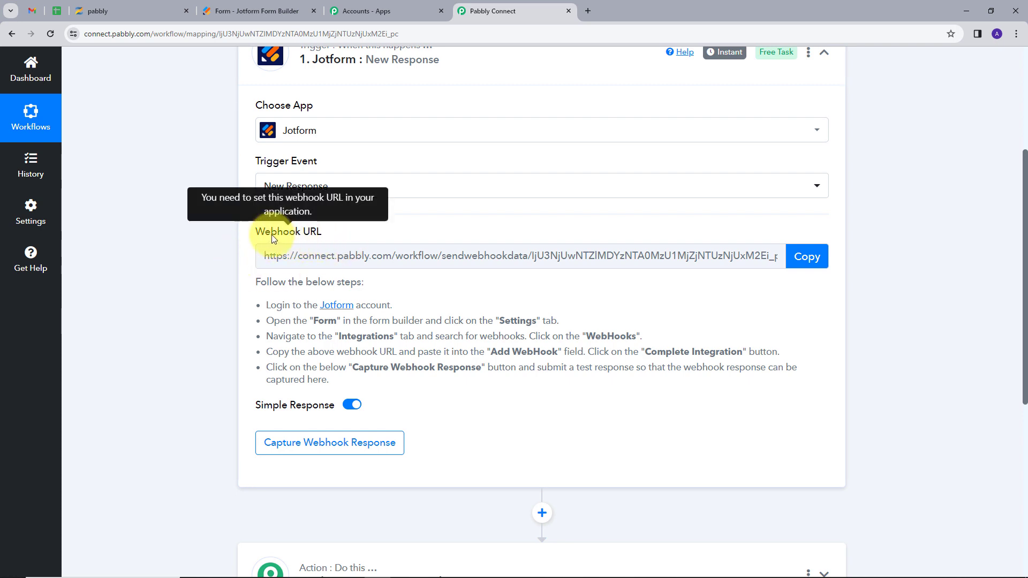
click(312, 239)
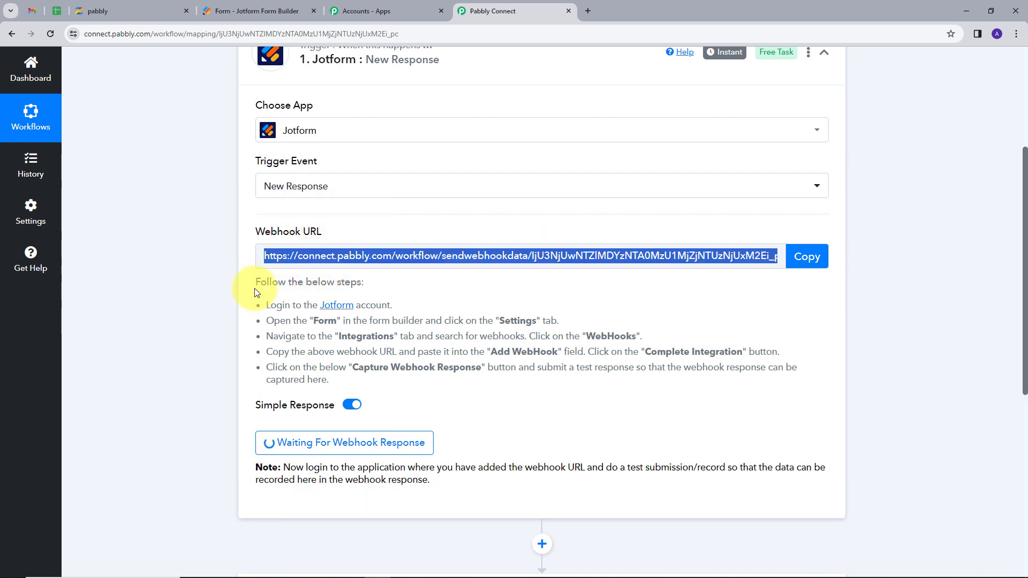
drag(252, 288, 541, 420)
click(540, 417)
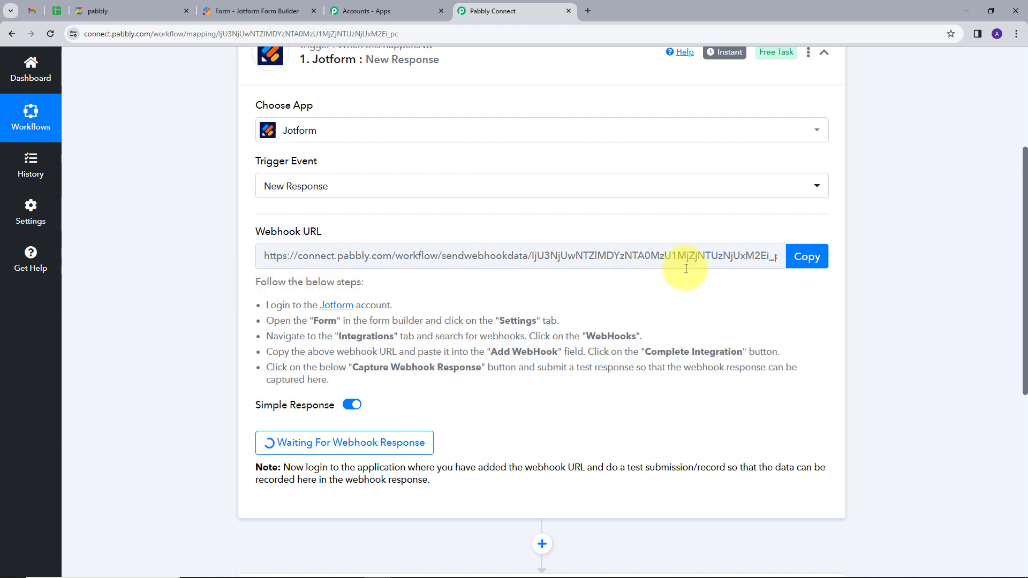
click(808, 259)
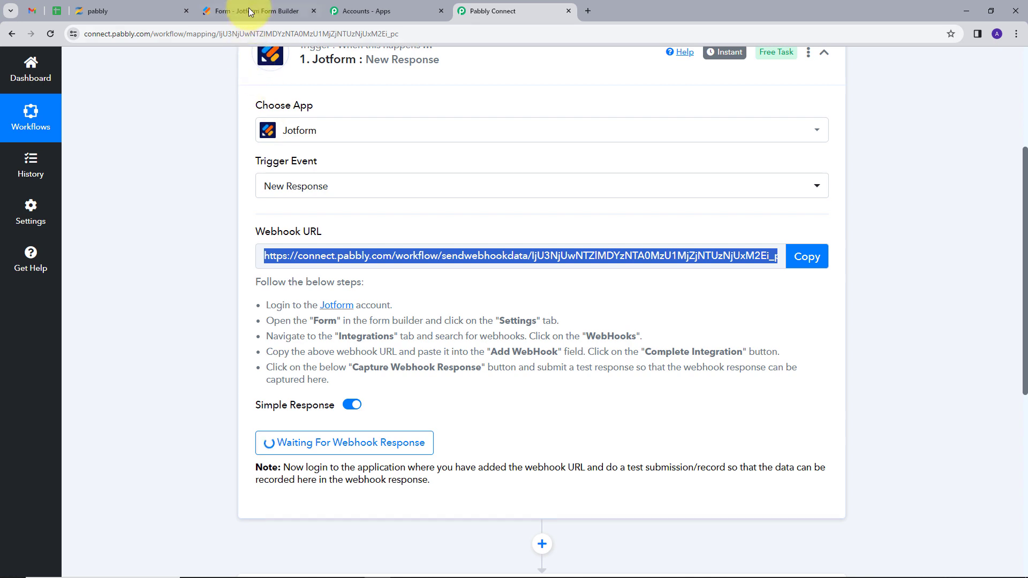
- Back in the Jotform builder, go to the form's Settings and its Integrations list
click(248, 9)
scroll(562, 333, down, 5)
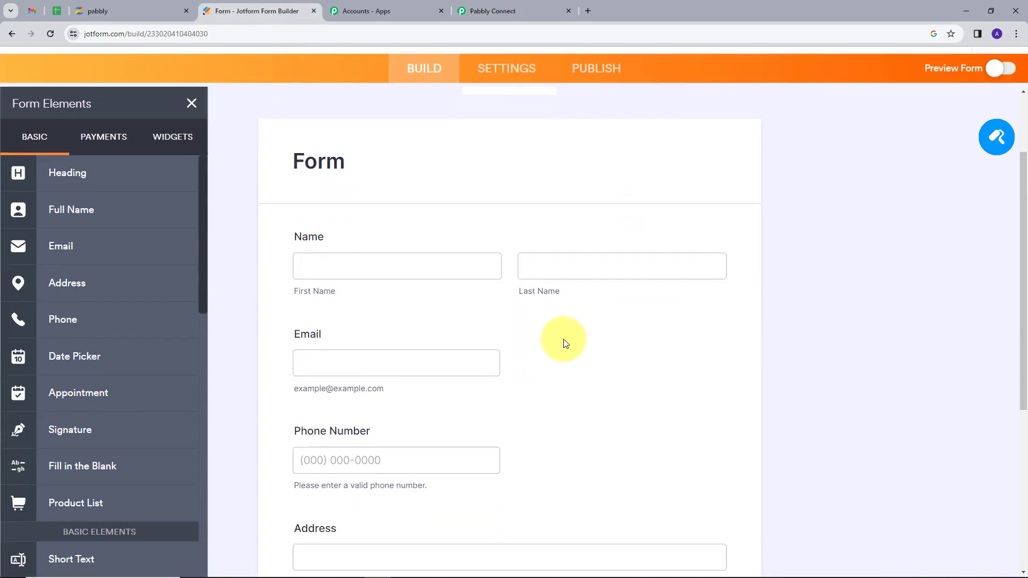
scroll(601, 335, up, 3)
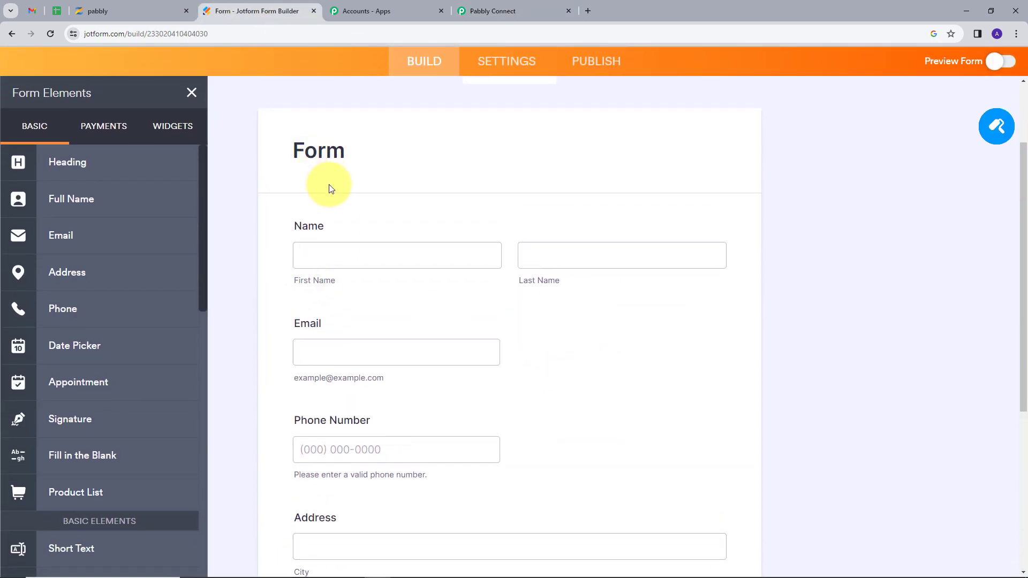
scroll(324, 213, down, 2)
scroll(355, 287, down, 1)
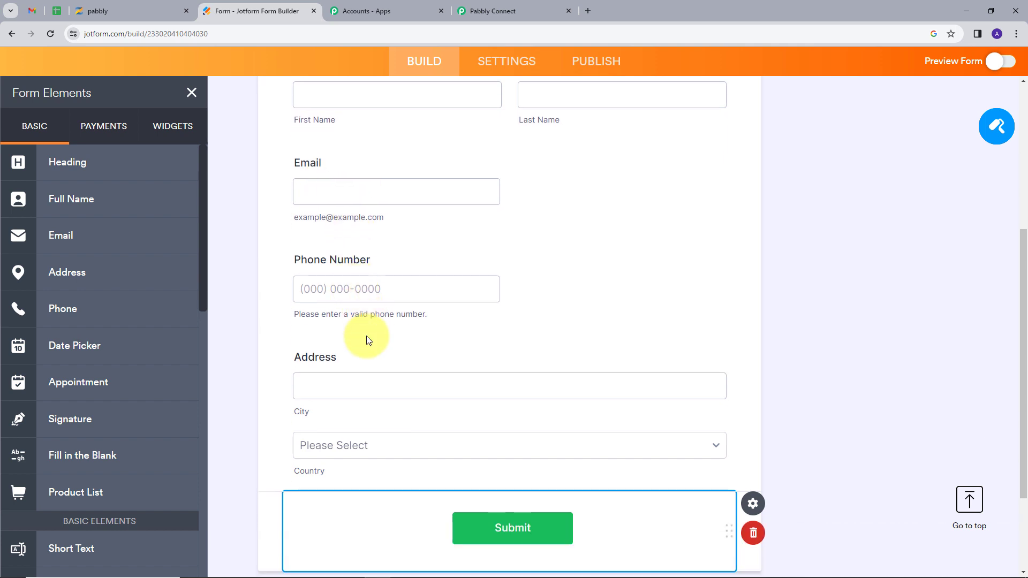
scroll(401, 257, up, 4)
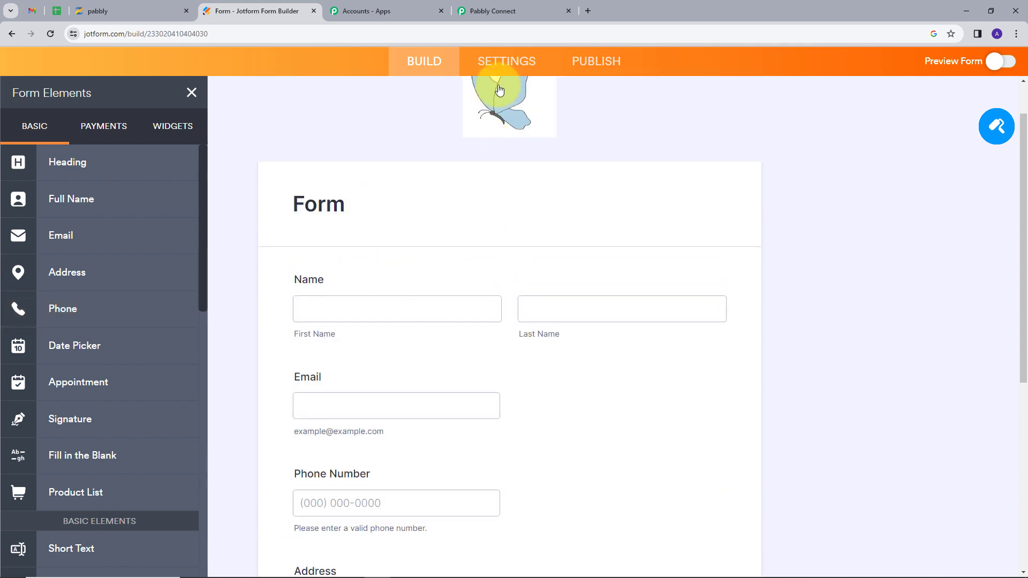
click(506, 61)
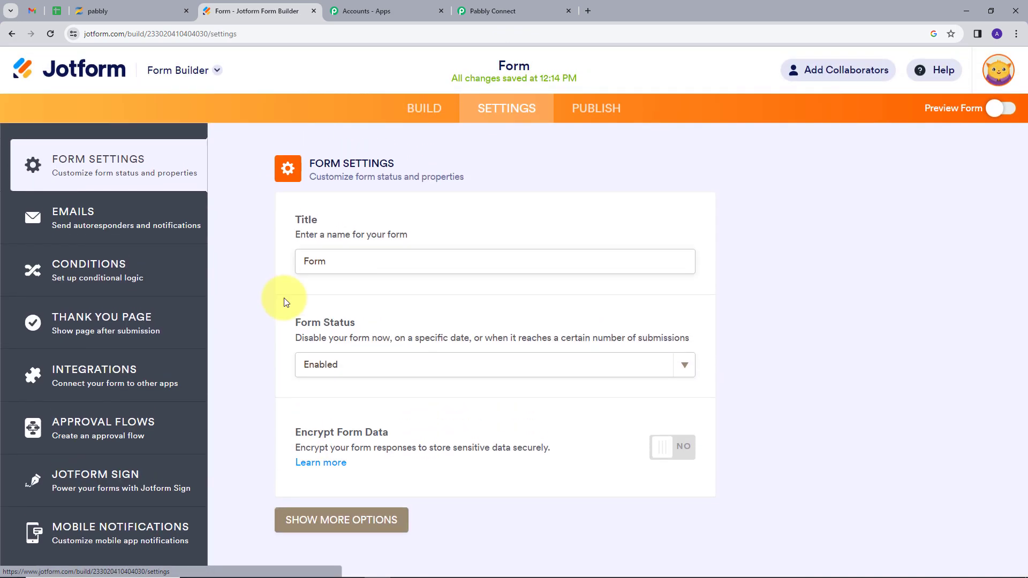
click(81, 381)
click(555, 205)
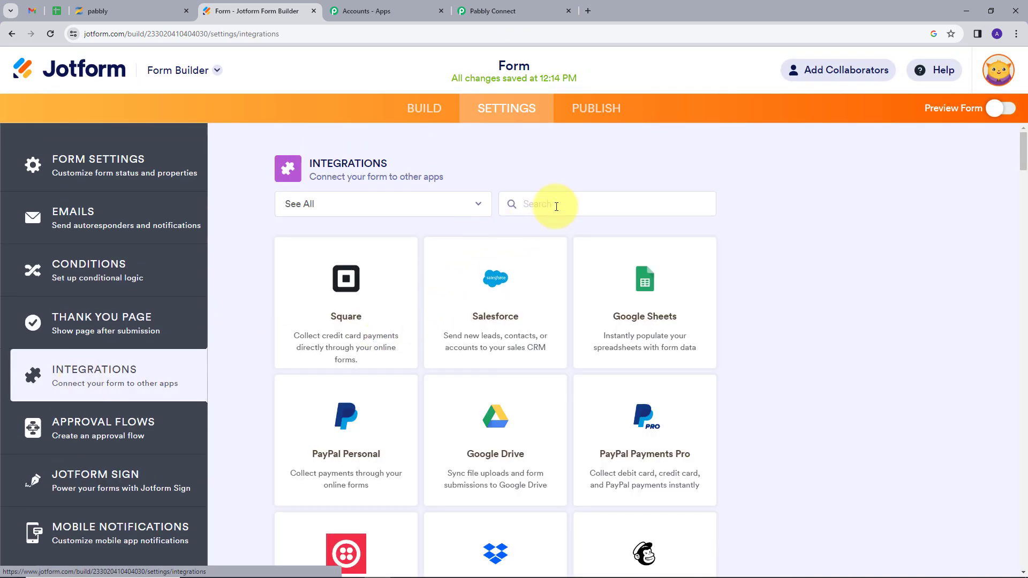
text(webh)
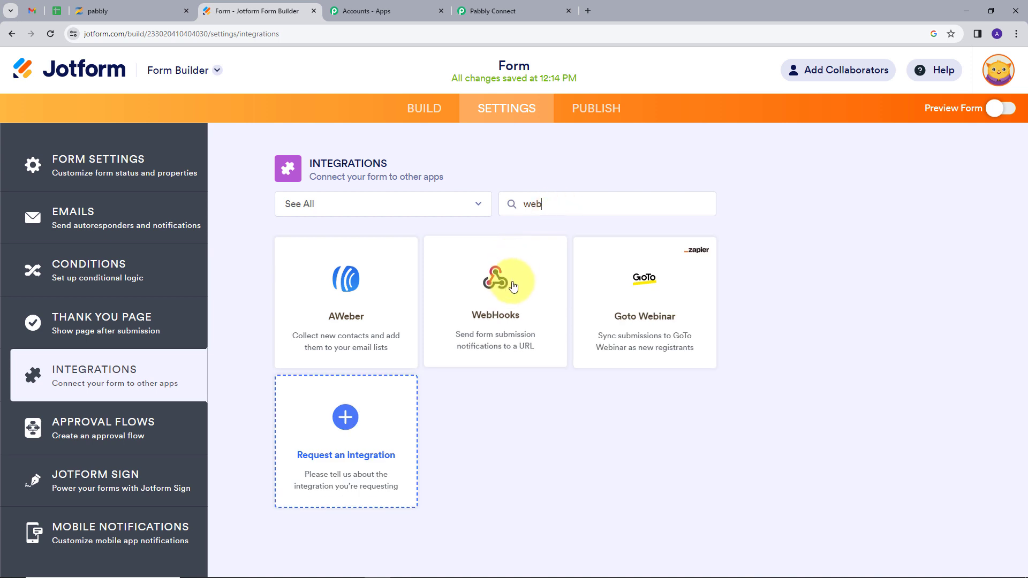
click(478, 265)
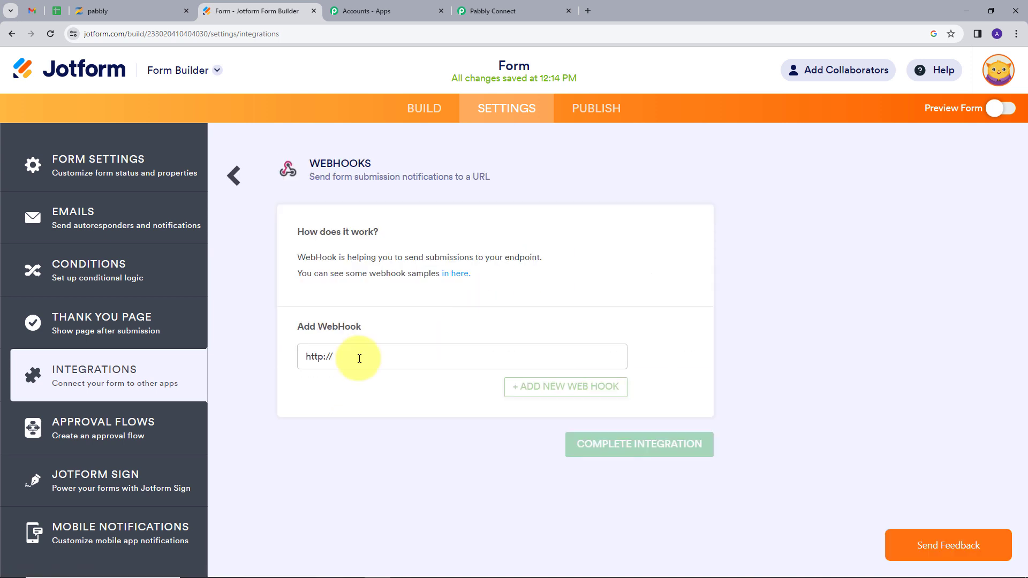
drag(359, 358, 302, 364)
key(BackSpace)
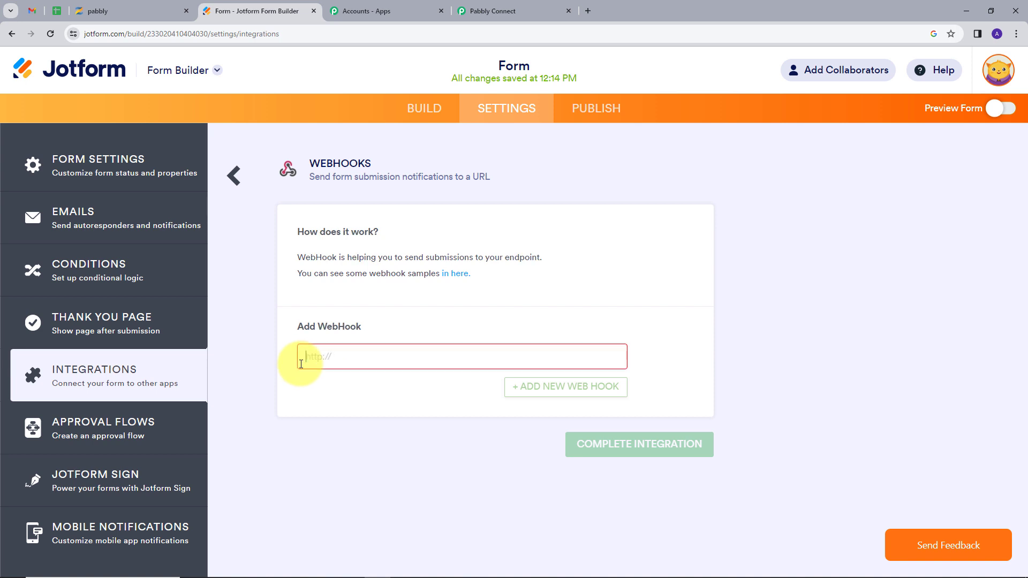
key(ctrl+v)
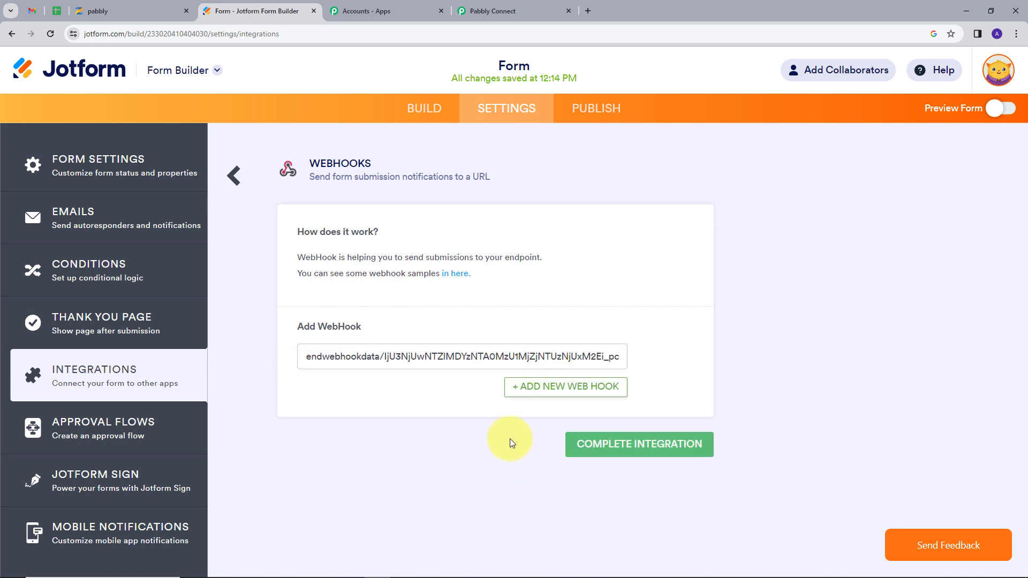
click(635, 452)
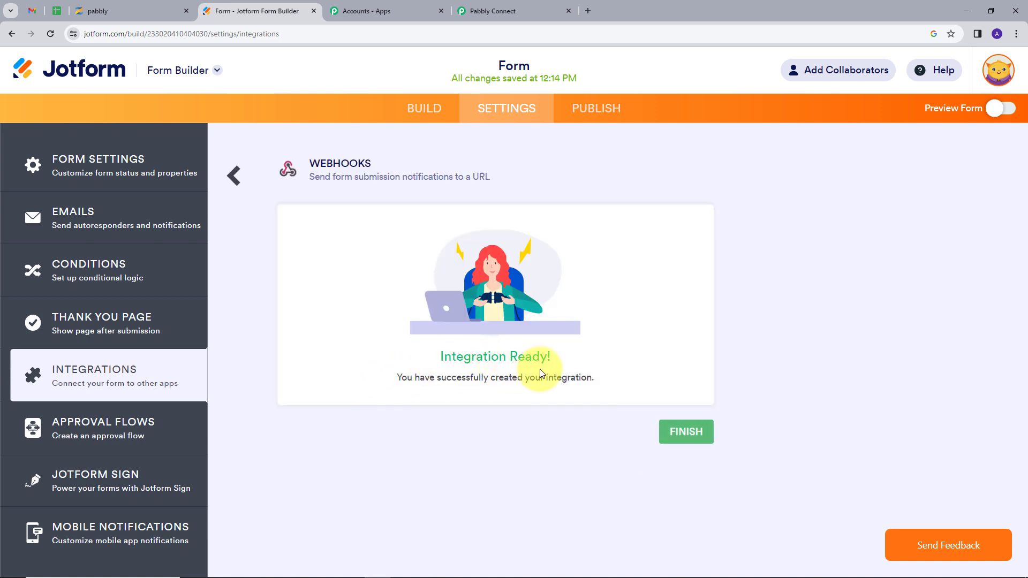
click(666, 441)
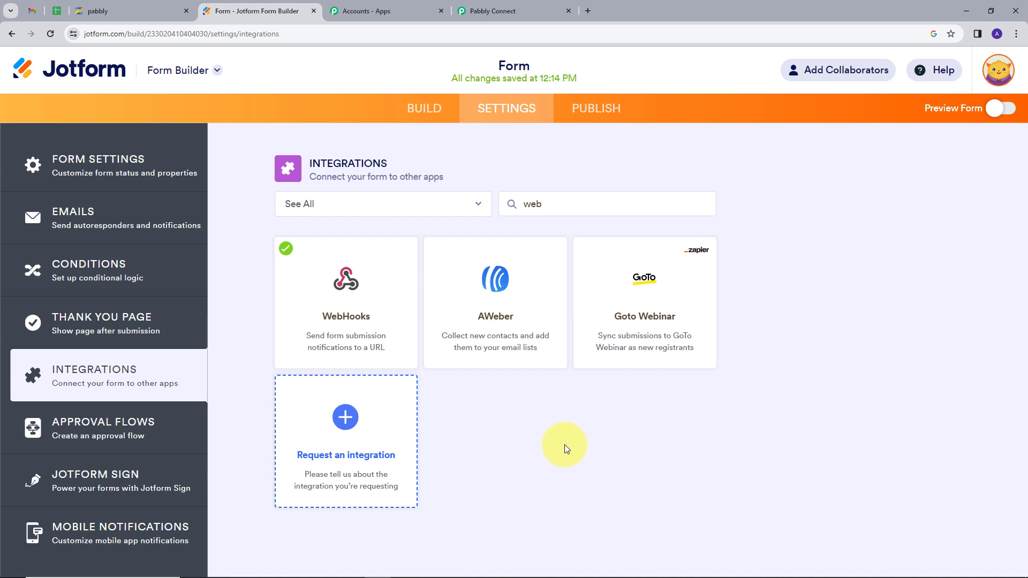
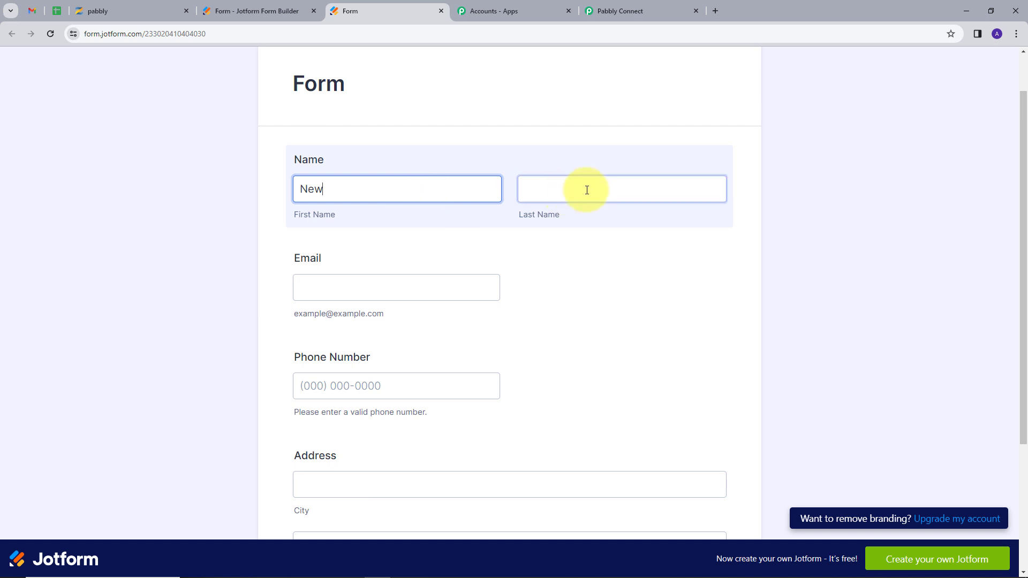
- Enter the last name, email address and phone number in the Jotform test form
click(586, 190)
text(Dummy)
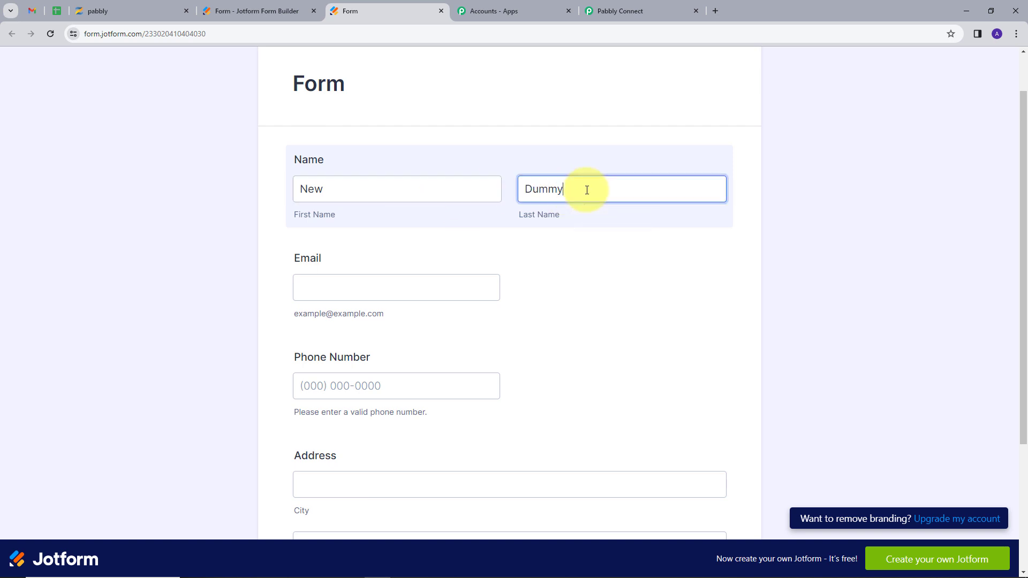
click(436, 292)
text(newdummyuser@pabblytuts.com)
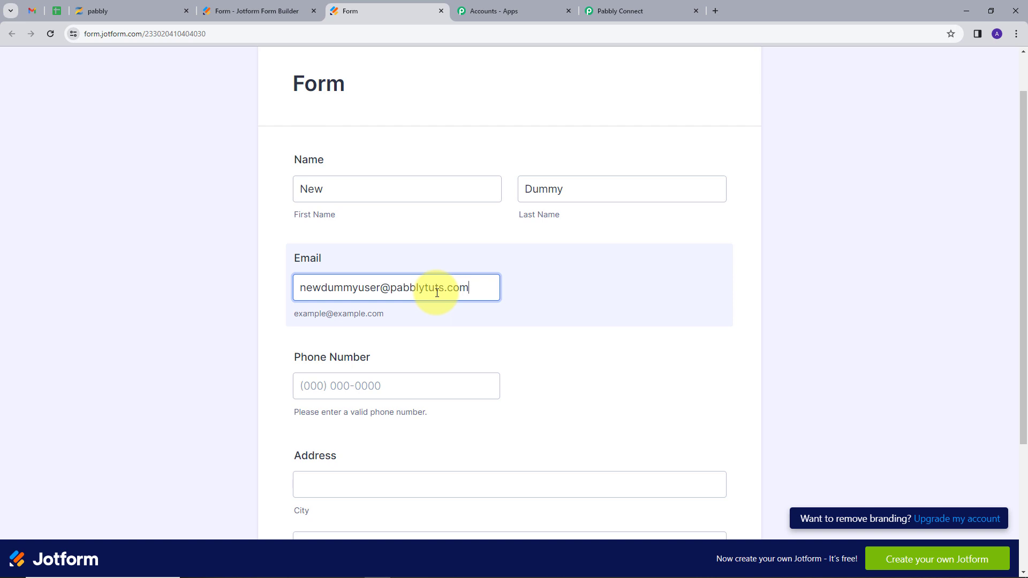
scroll(333, 300, down, 2)
click(305, 281)
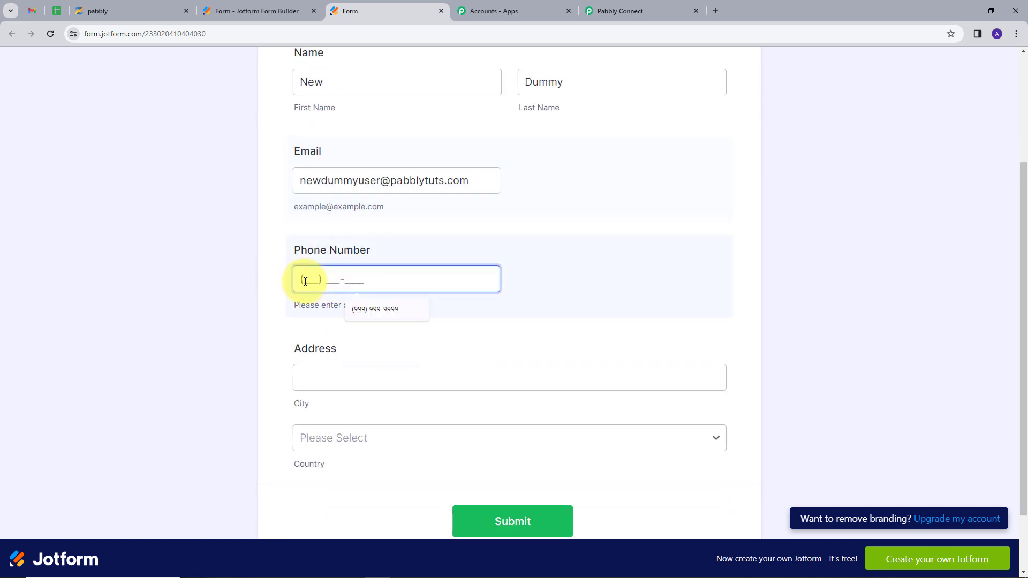
text(888) 888-8888)
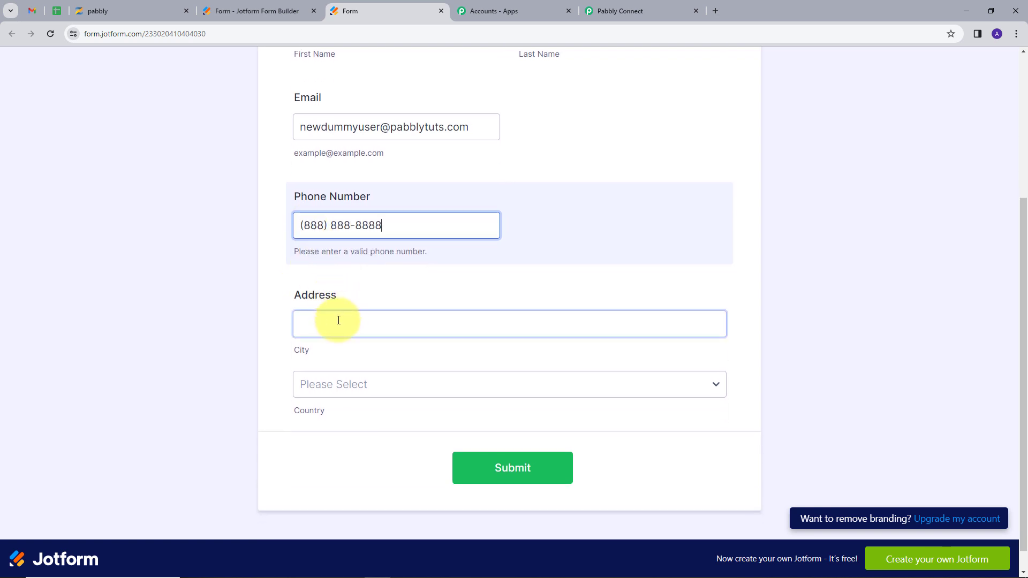
- Enter city Bhopal and country India, then submit the form
scroll(335, 321, down, 2)
click(347, 299)
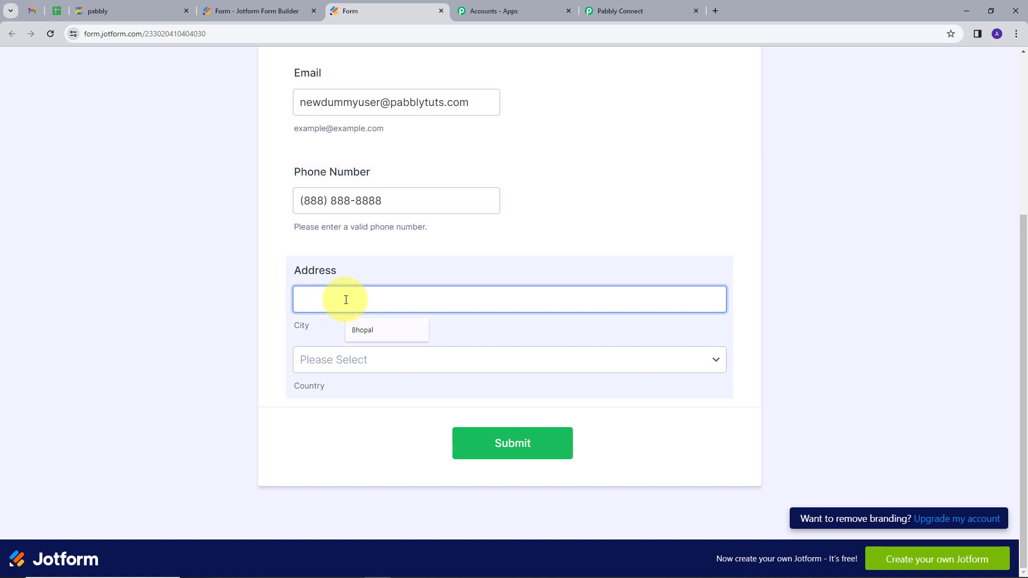
text(Bhopal)
key(Tab)
text(ind)
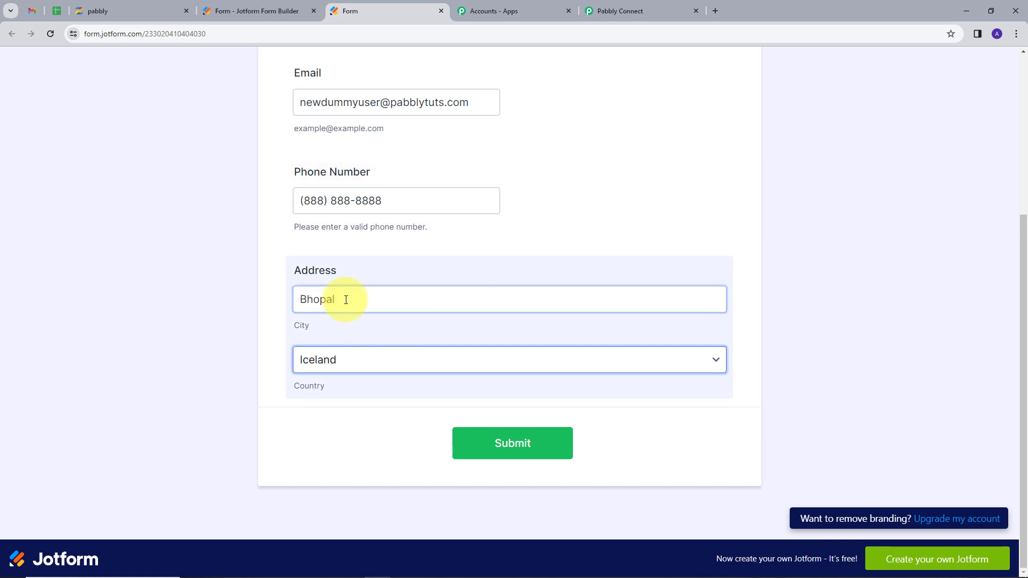
click(510, 451)
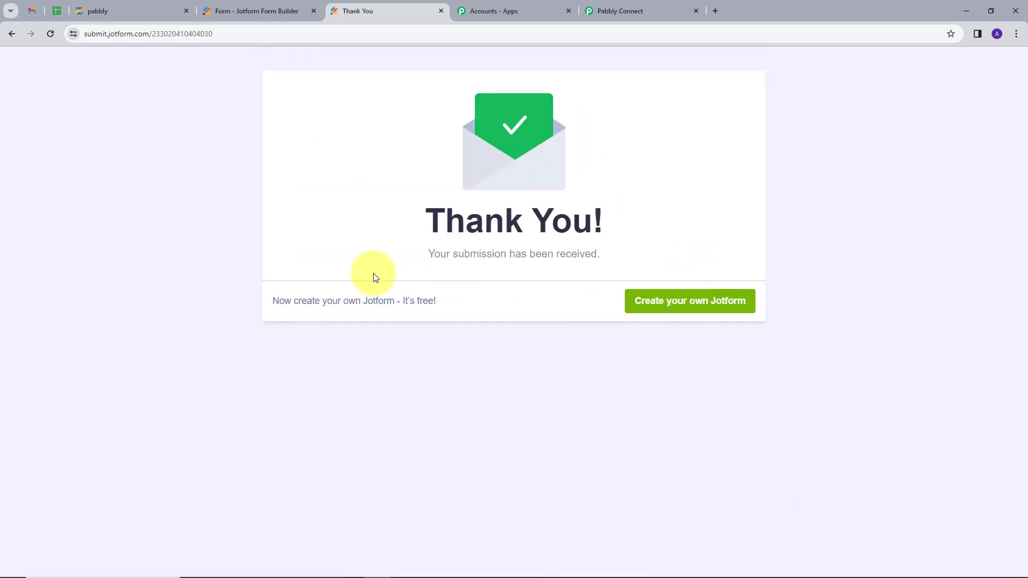
- Return to Pabbly Connect and scroll down to the captured webhook response
click(611, 8)
scroll(612, 328, down, 1)
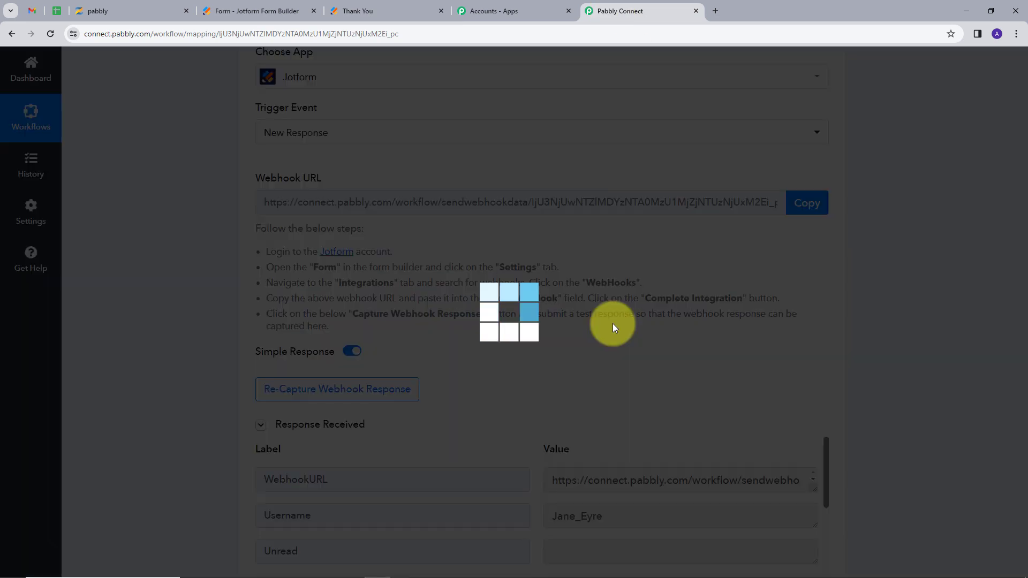
scroll(612, 328, down, 4)
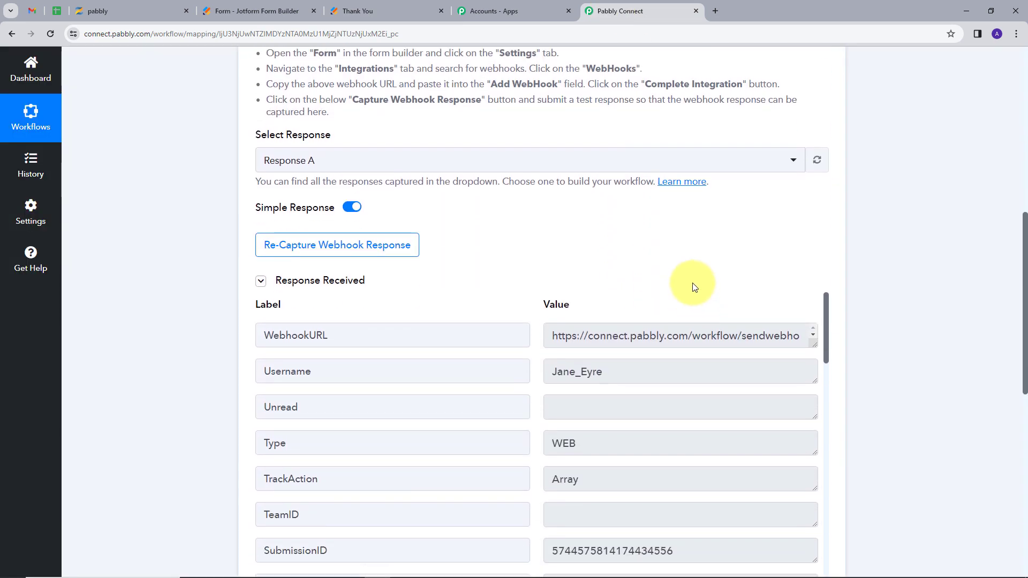
scroll(878, 321, down, 2)
scroll(659, 333, down, 2)
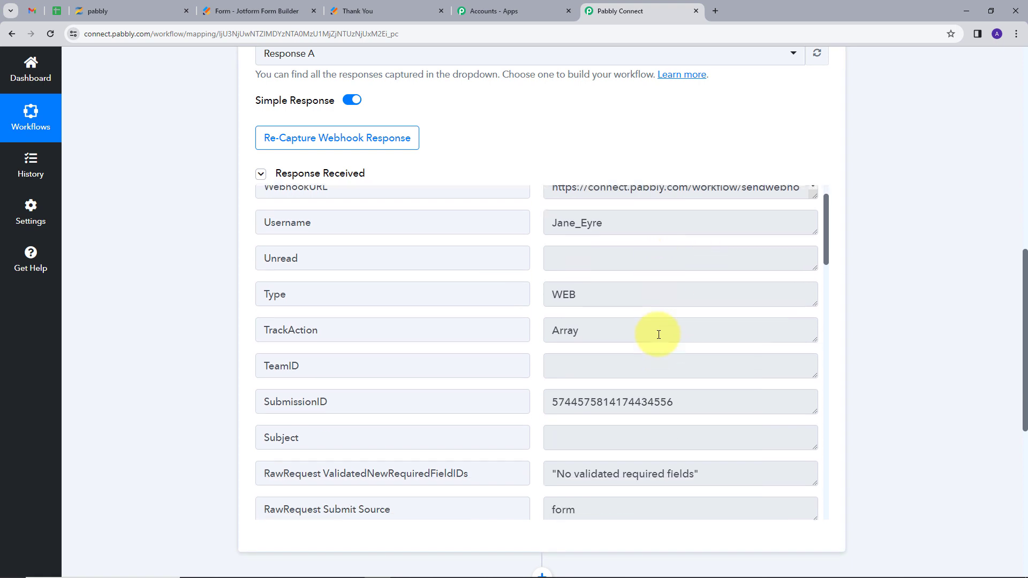
scroll(659, 335, down, 5)
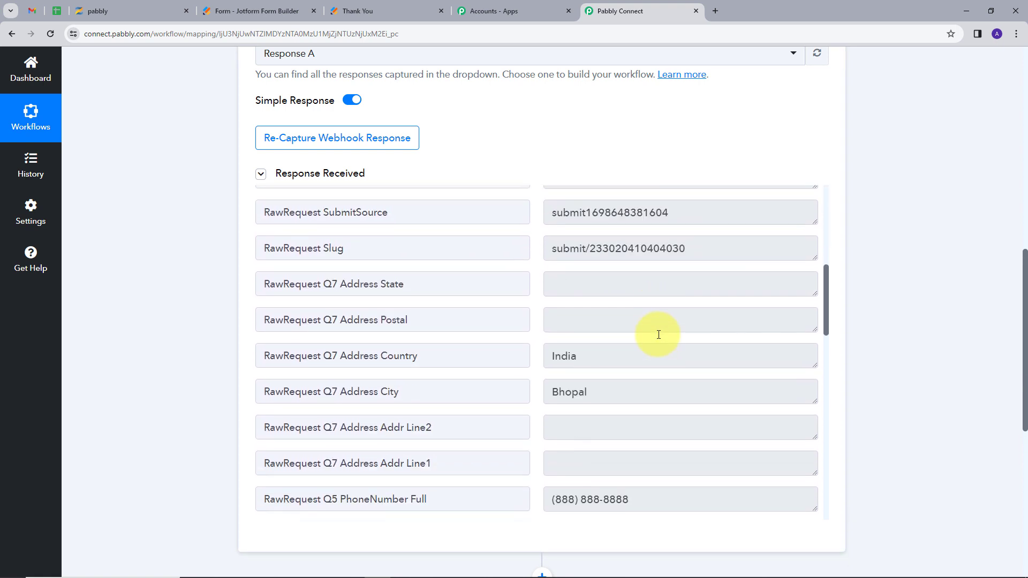
- Check the captured country India, city Bhopal, phone number and first and last names
double_click(558, 355)
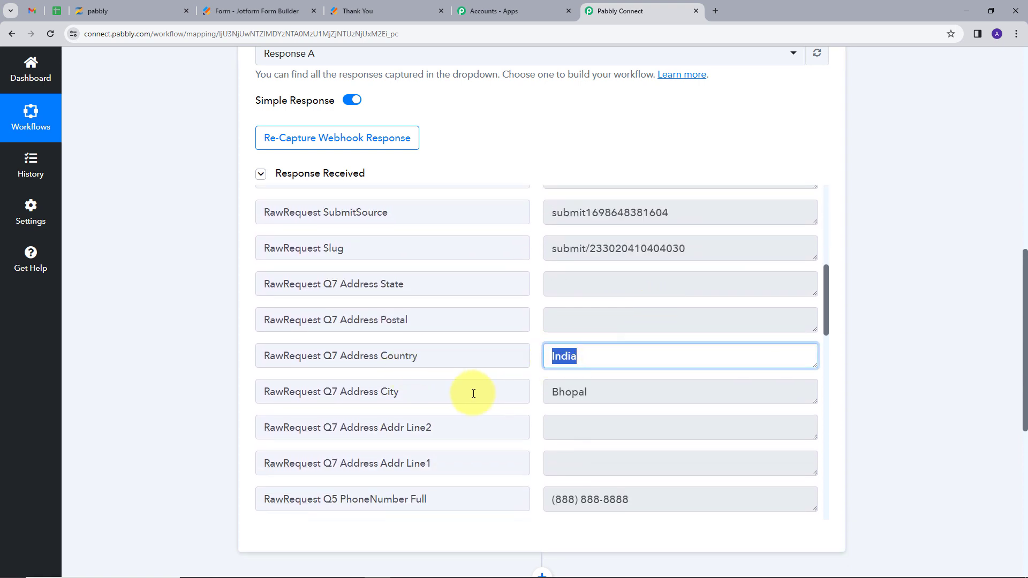
double_click(567, 391)
scroll(636, 390, down, 2)
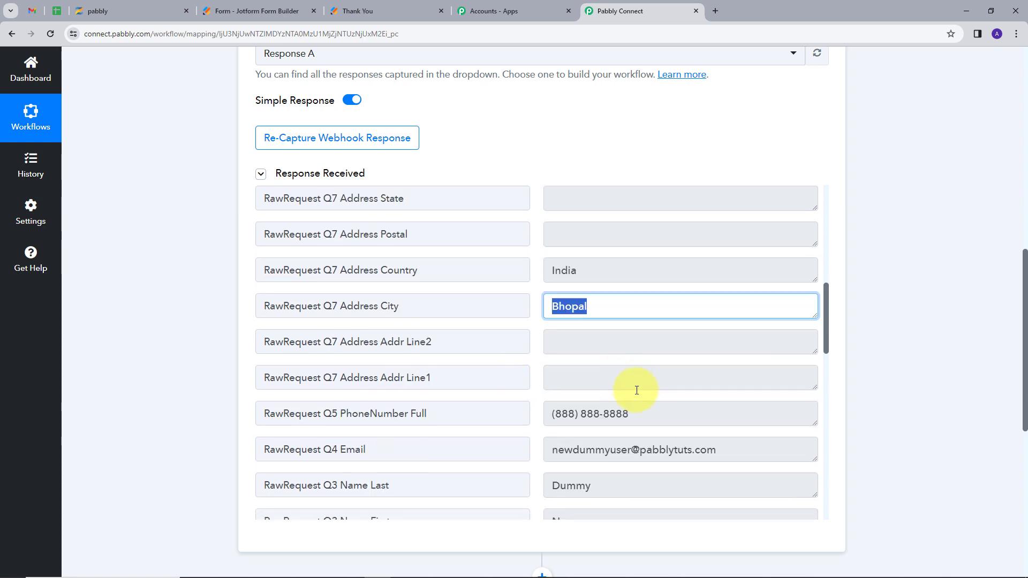
drag(549, 398, 666, 396)
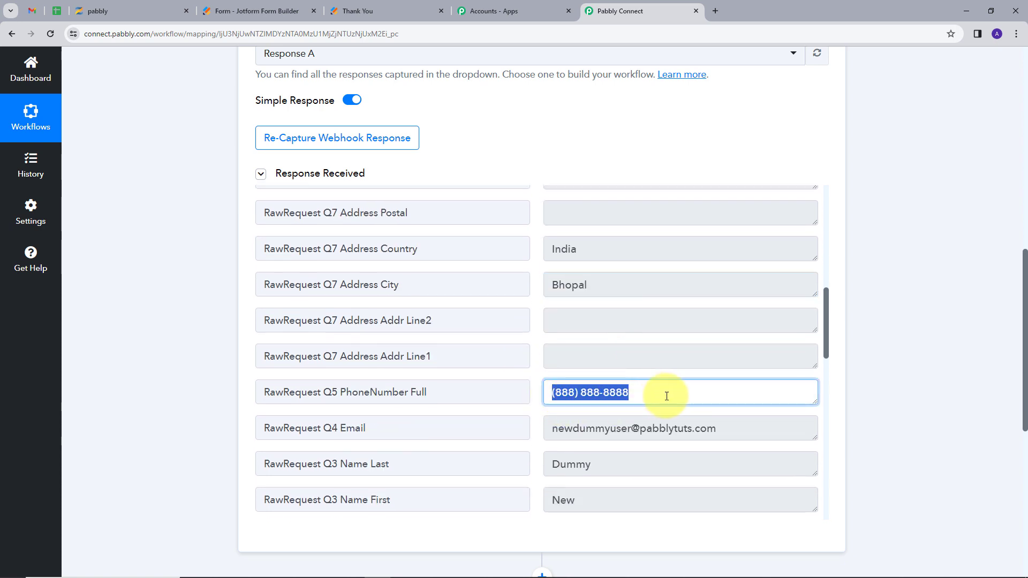
scroll(666, 396, down, 2)
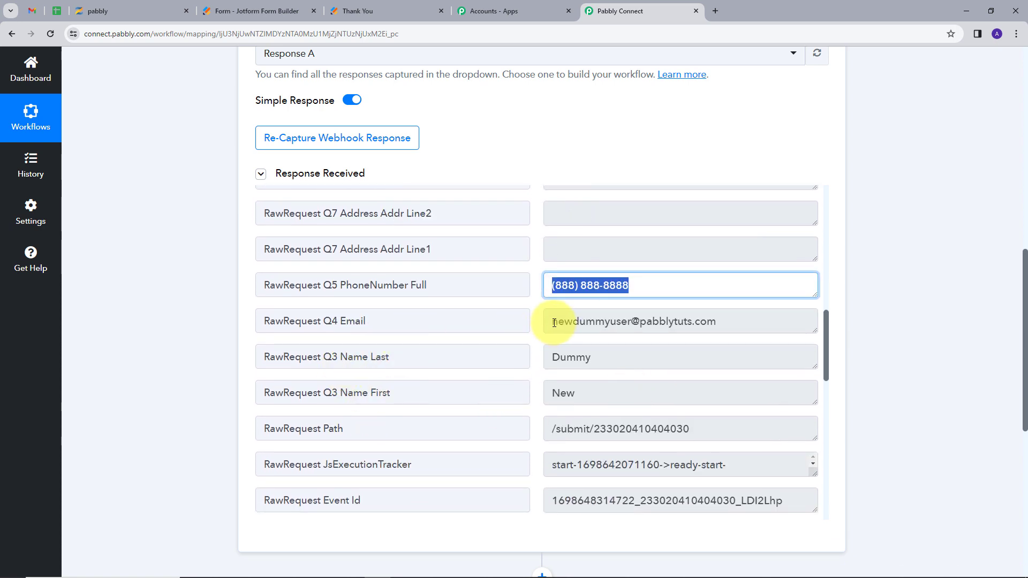
drag(547, 321, 723, 321)
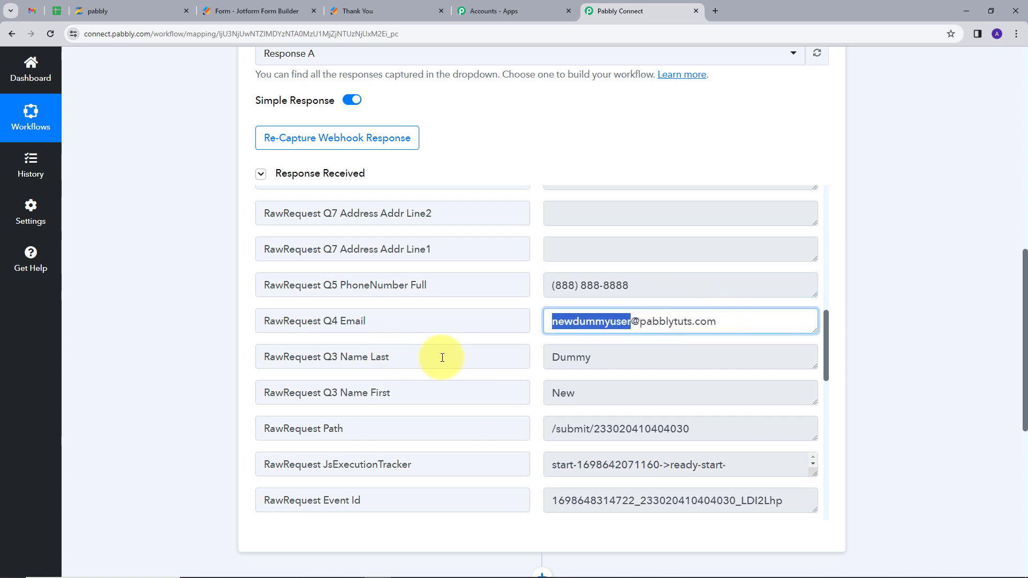
scroll(597, 329, down, 1)
drag(542, 301, 606, 344)
scroll(605, 344, down, 8)
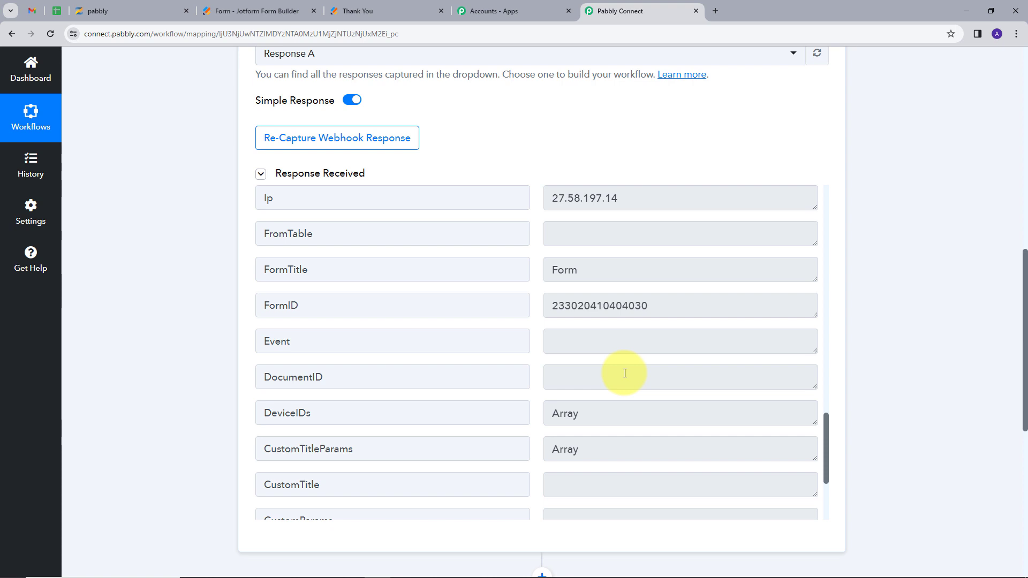
scroll(890, 293, down, 5)
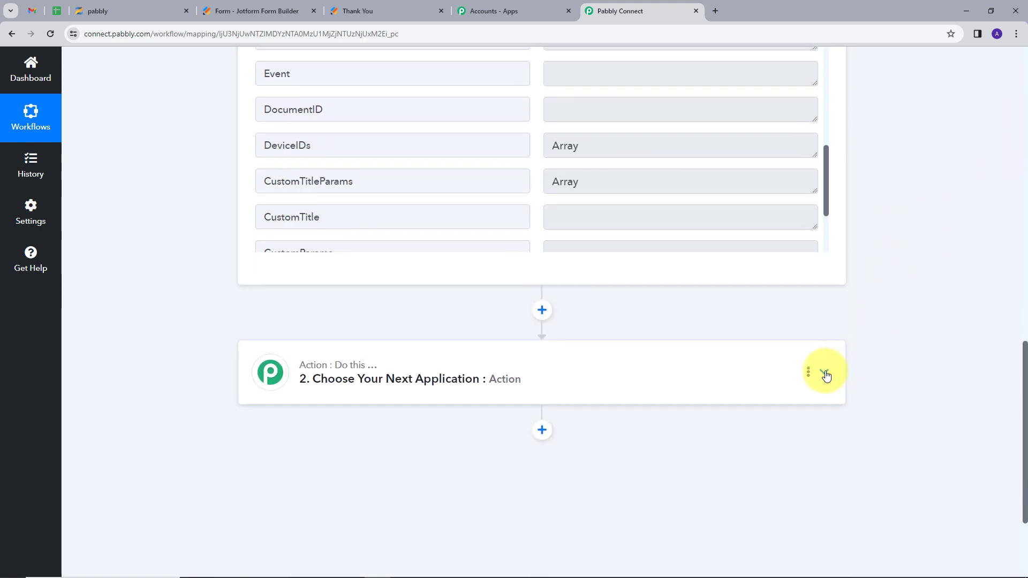
- Choose Zenler as the app for the second (action) step
click(825, 371)
scroll(653, 332, down, 2)
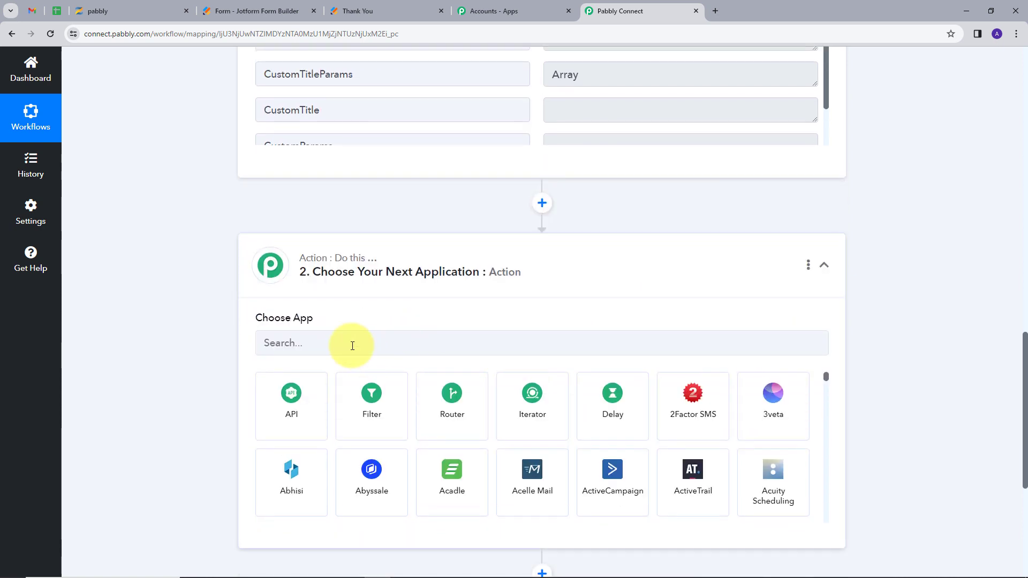
click(352, 346)
text(zen)
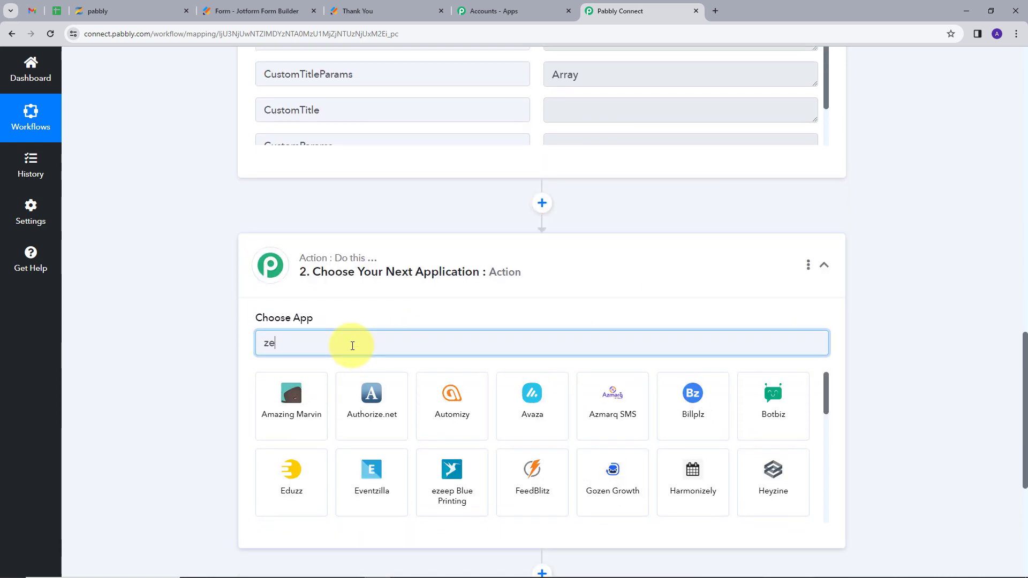
click(533, 404)
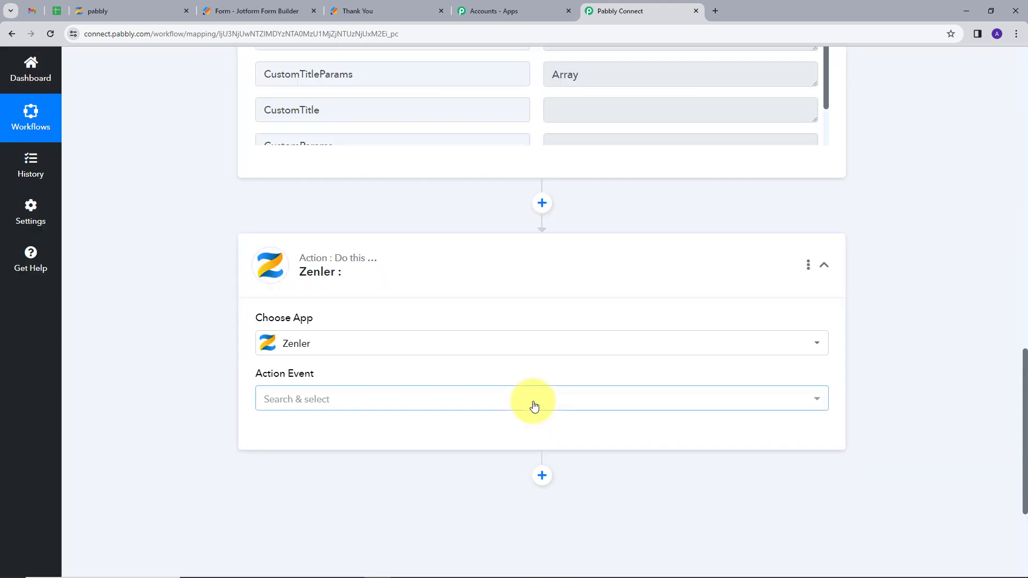
- Select the Add New User action event and start connecting a Zenler account
click(345, 404)
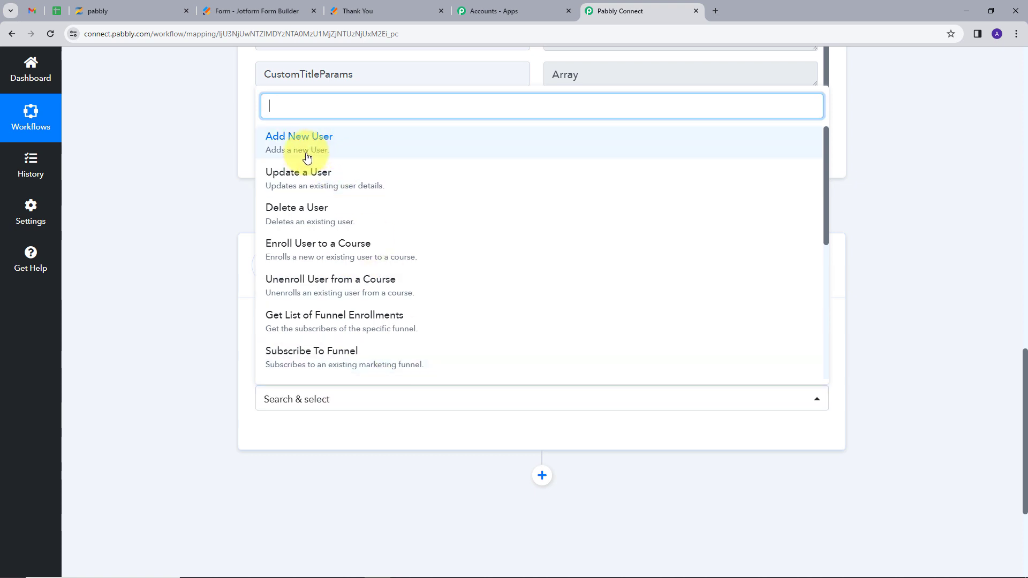
click(351, 153)
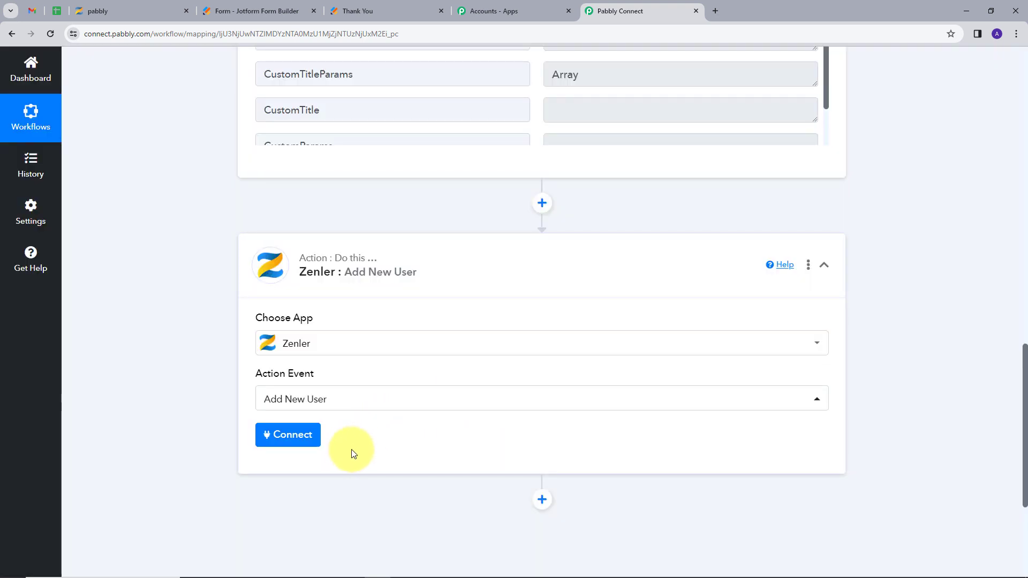
click(278, 441)
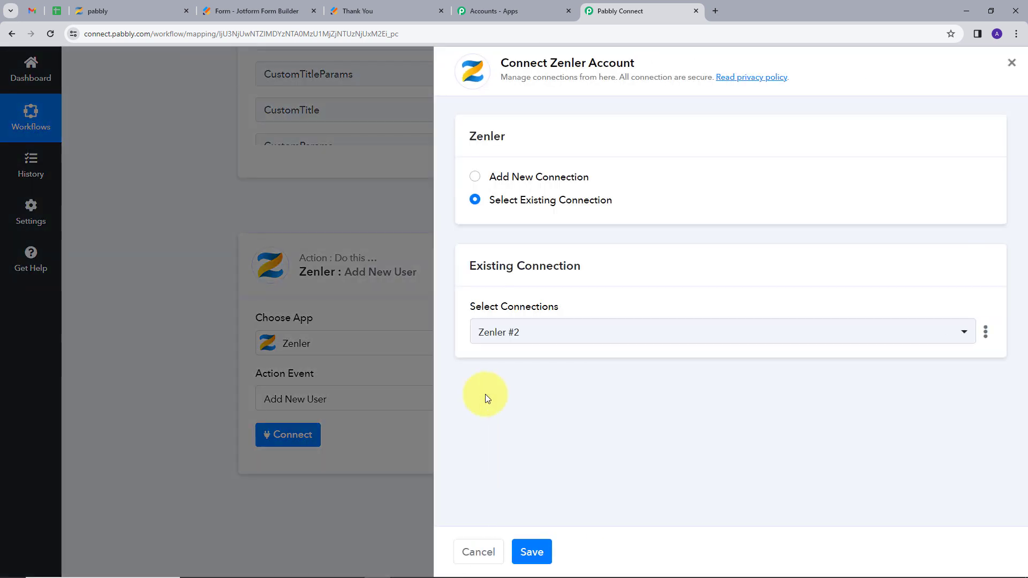
- Choose a new Zenler connection, read the API key note, then go to the Zenler dashboard
click(514, 177)
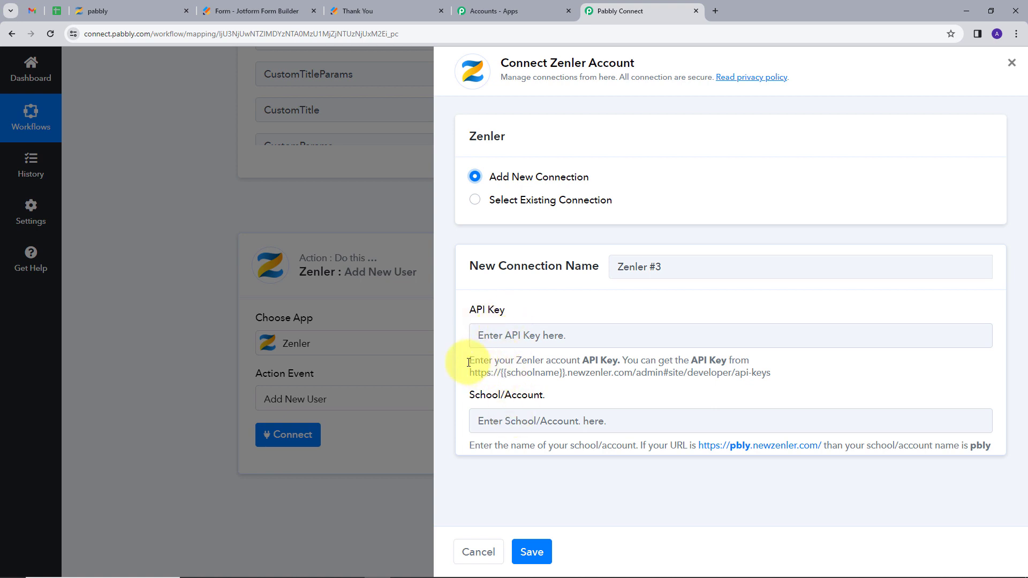
drag(470, 358, 834, 380)
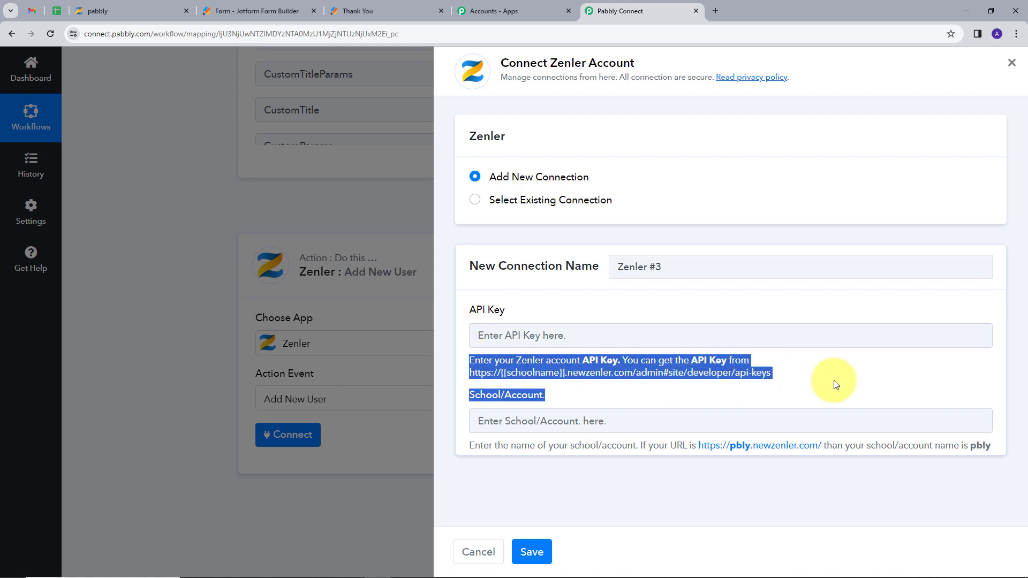
click(514, 366)
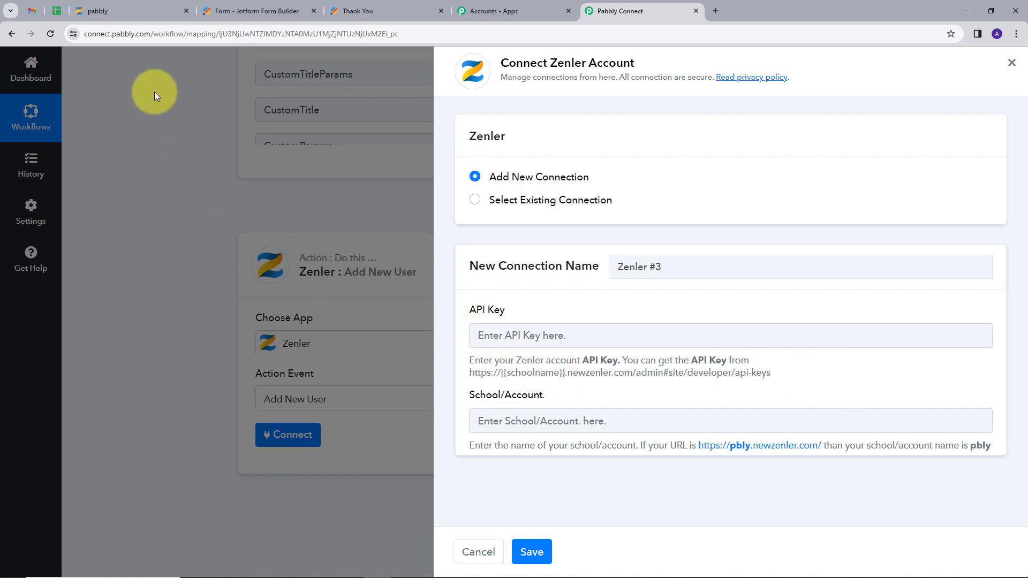
click(135, 16)
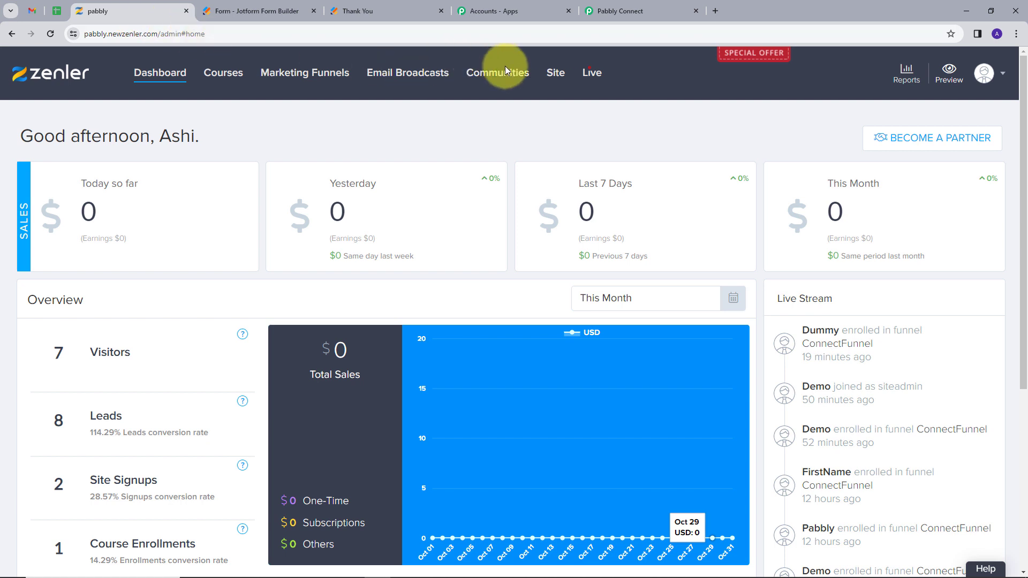
- Reset the API key under Site > Developers > API Key and copy the new key
click(554, 74)
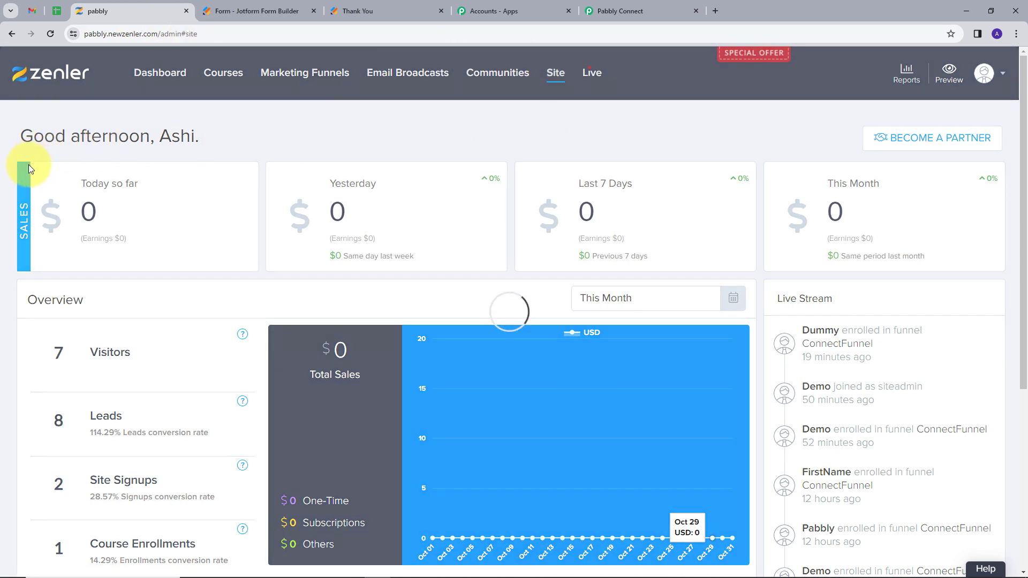
scroll(74, 224, down, 5)
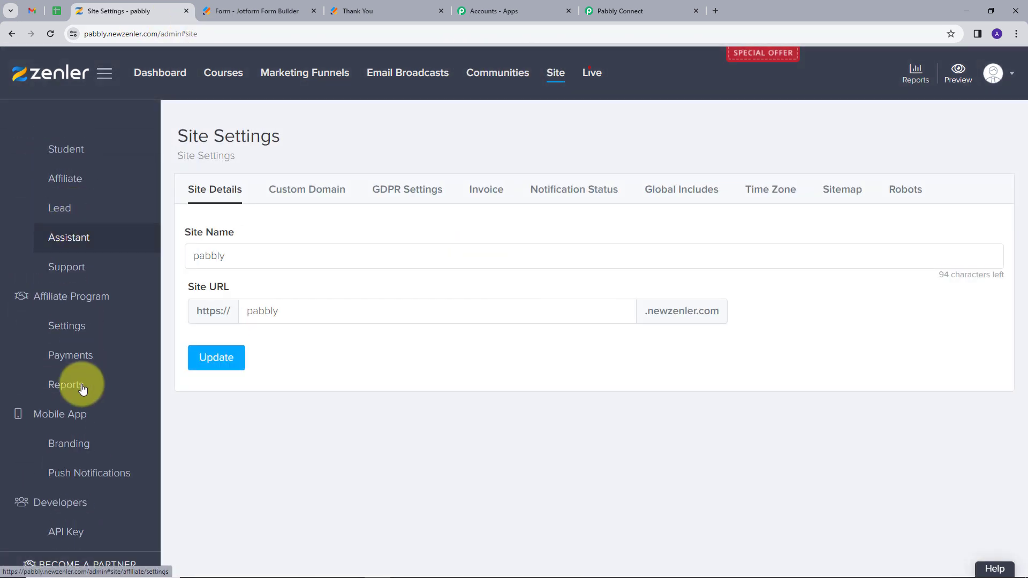
click(67, 536)
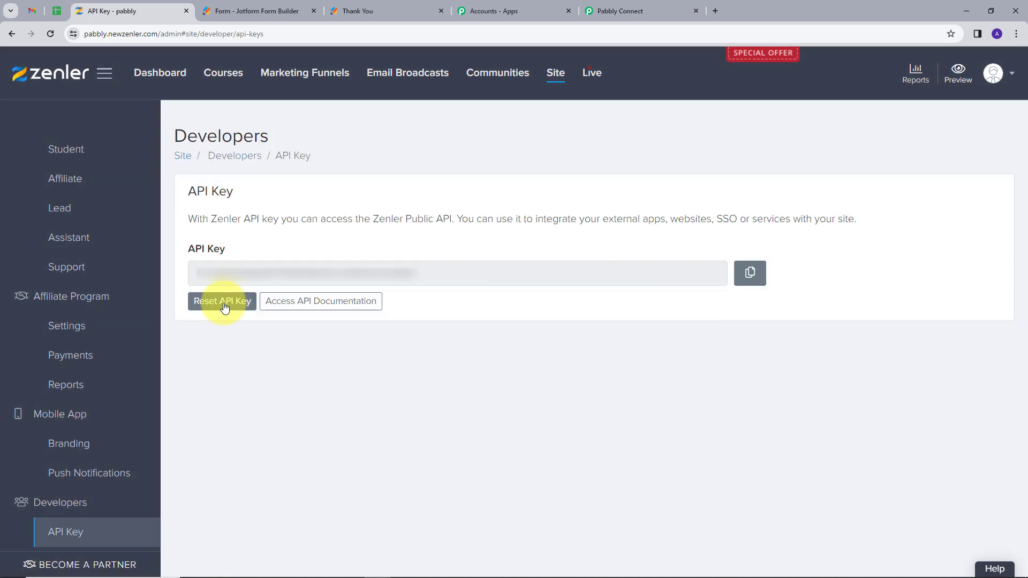
click(222, 303)
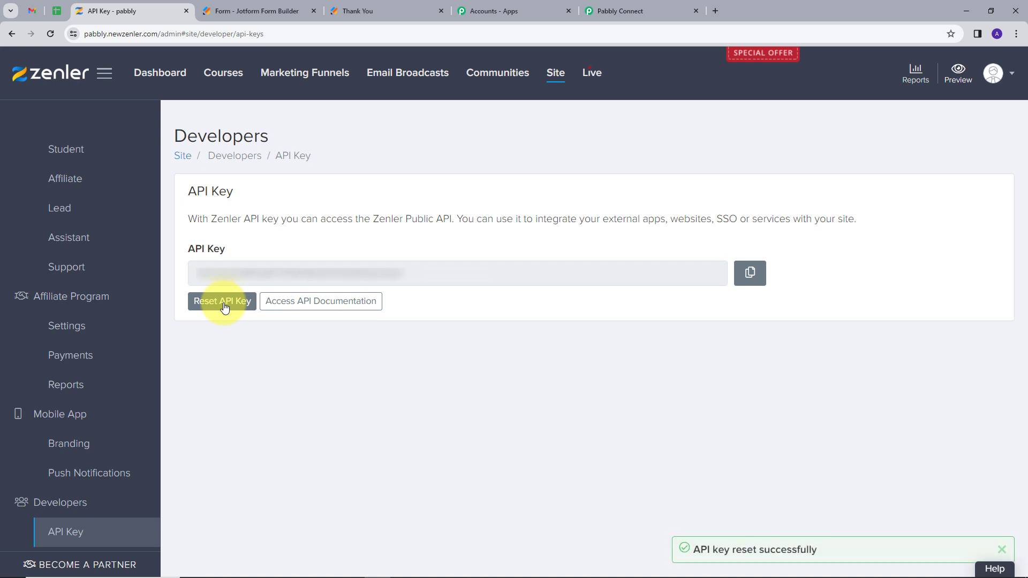
click(751, 273)
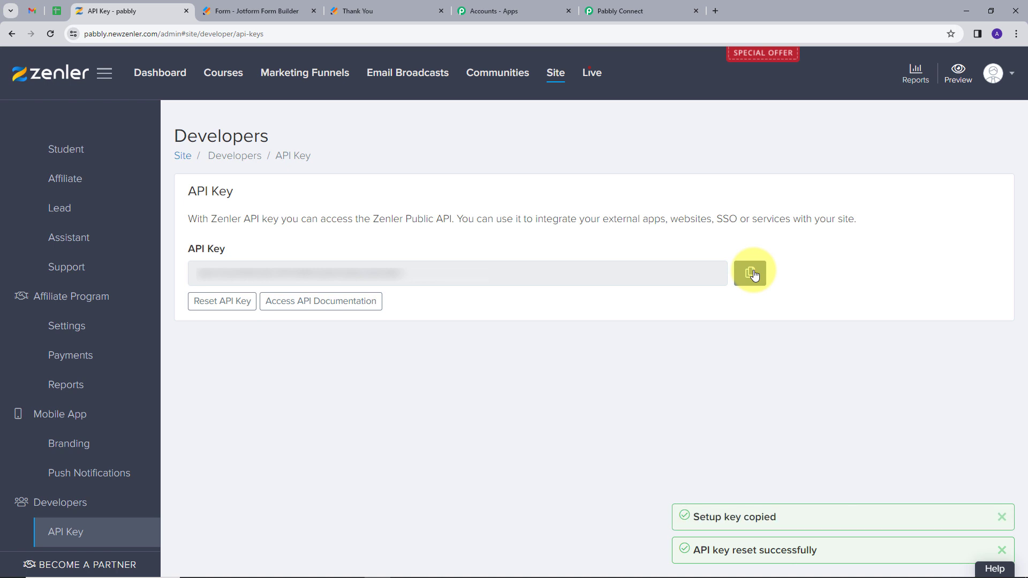
- Paste the copied Zenler API key into the connection's API Key field
click(643, 11)
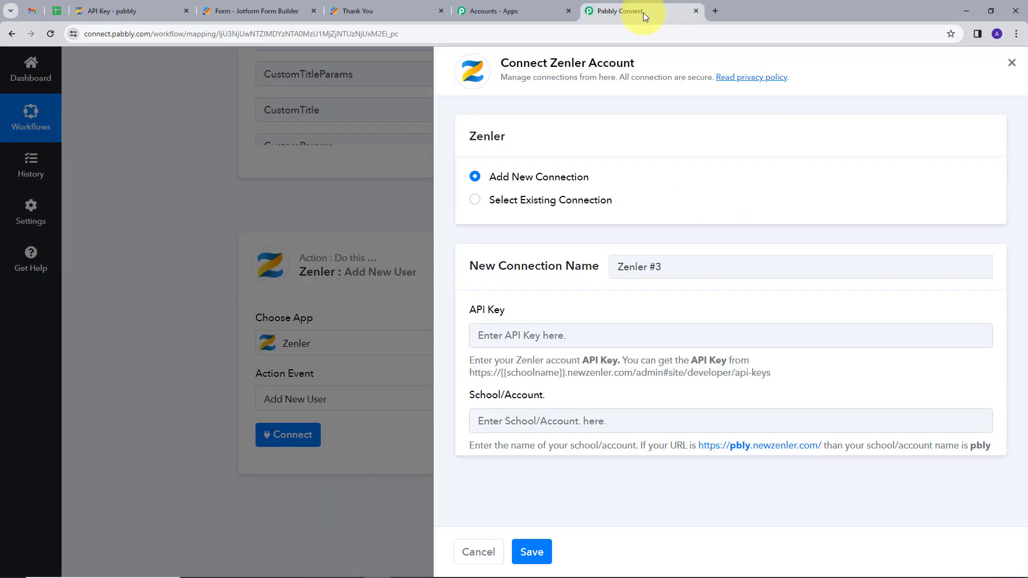
click(577, 336)
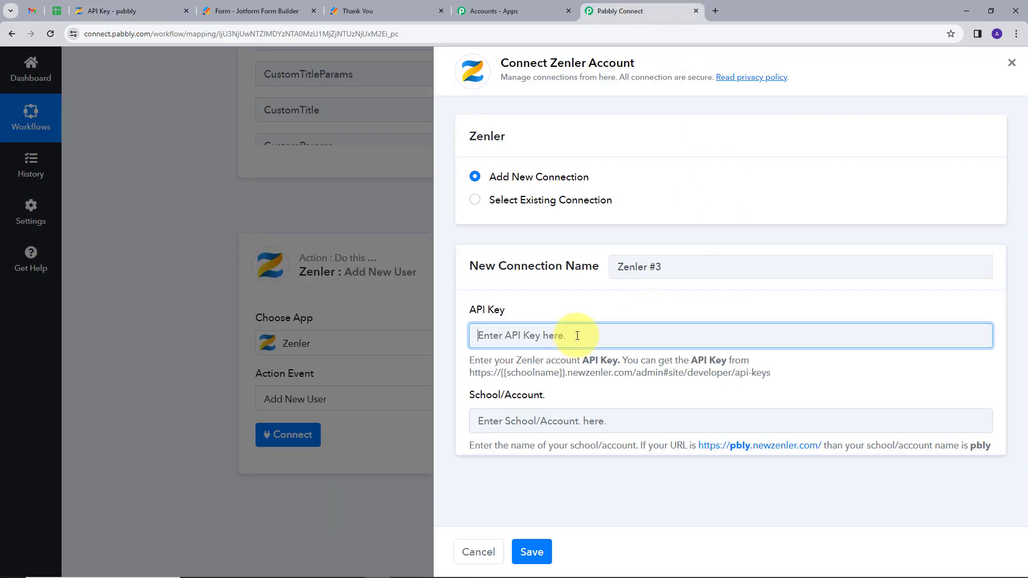
key(ctrl+v)
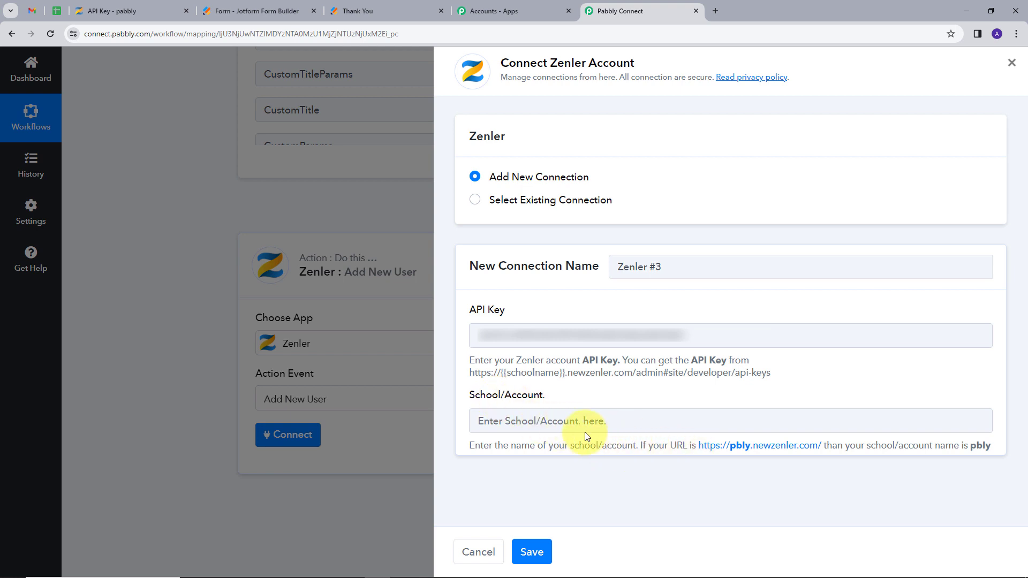
- Copy school name 'pabbly' from the Zenler address into School/Account and save the connection
click(114, 7)
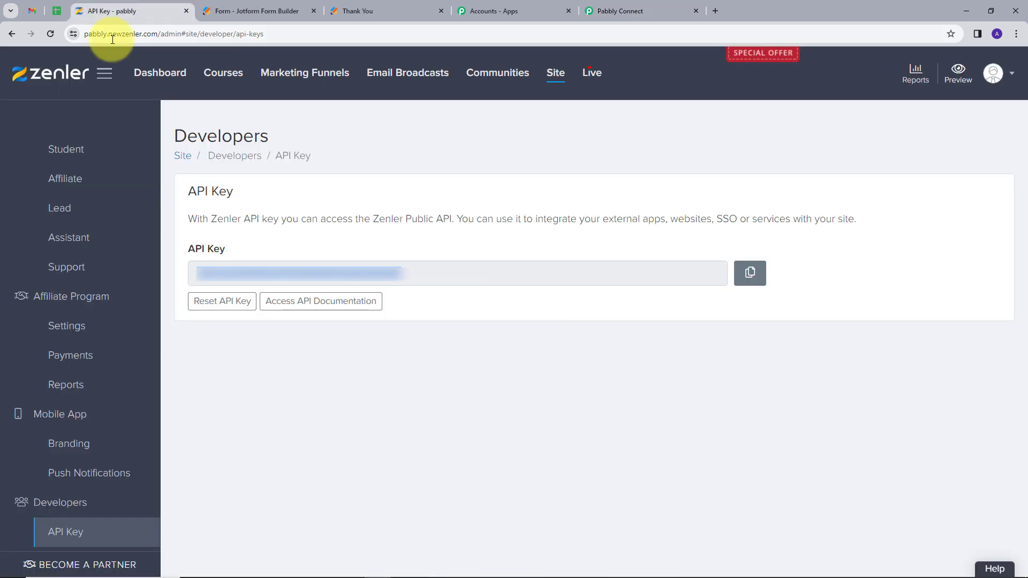
click(137, 39)
click(94, 34)
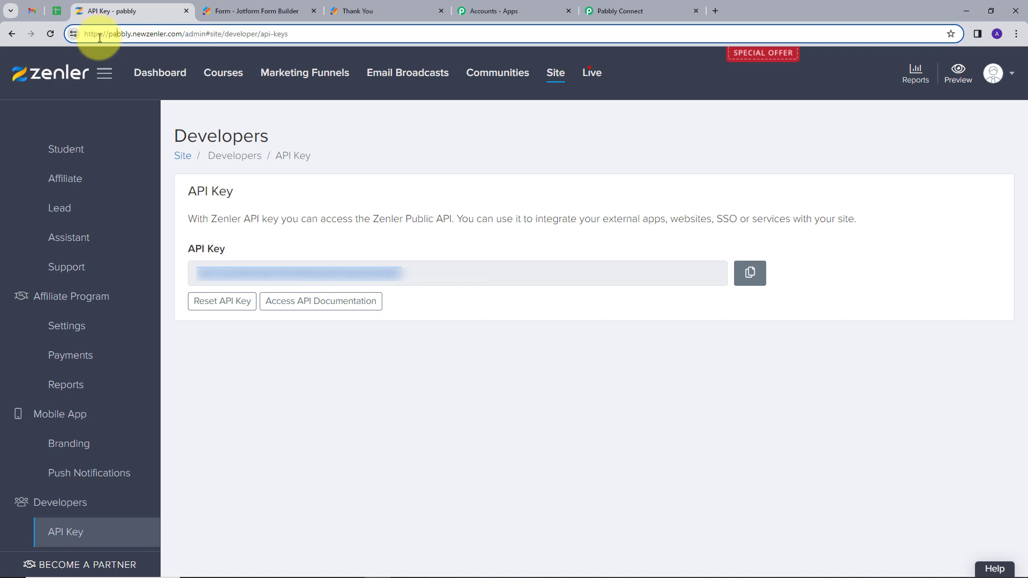
double_click(130, 35)
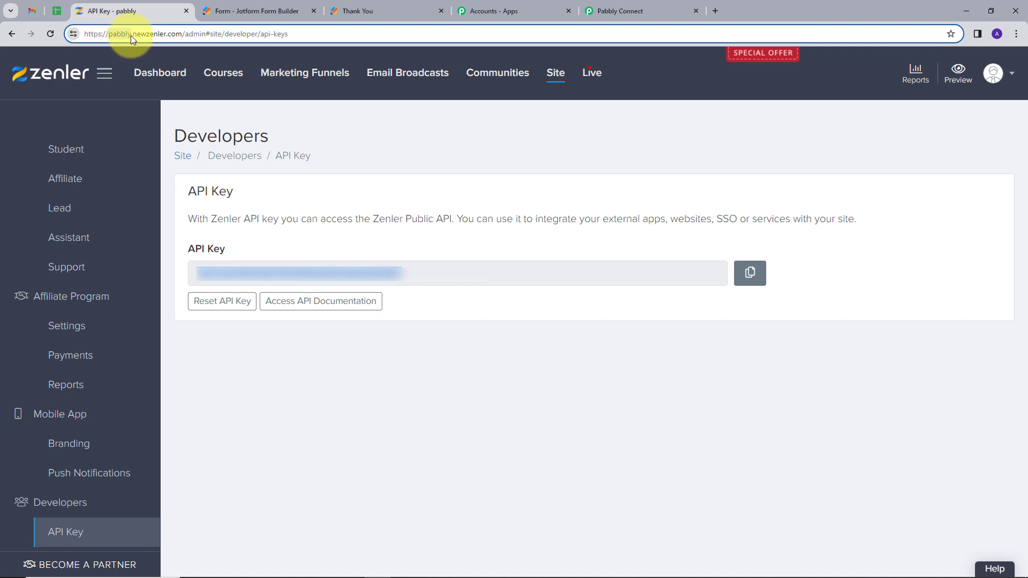
click(620, 7)
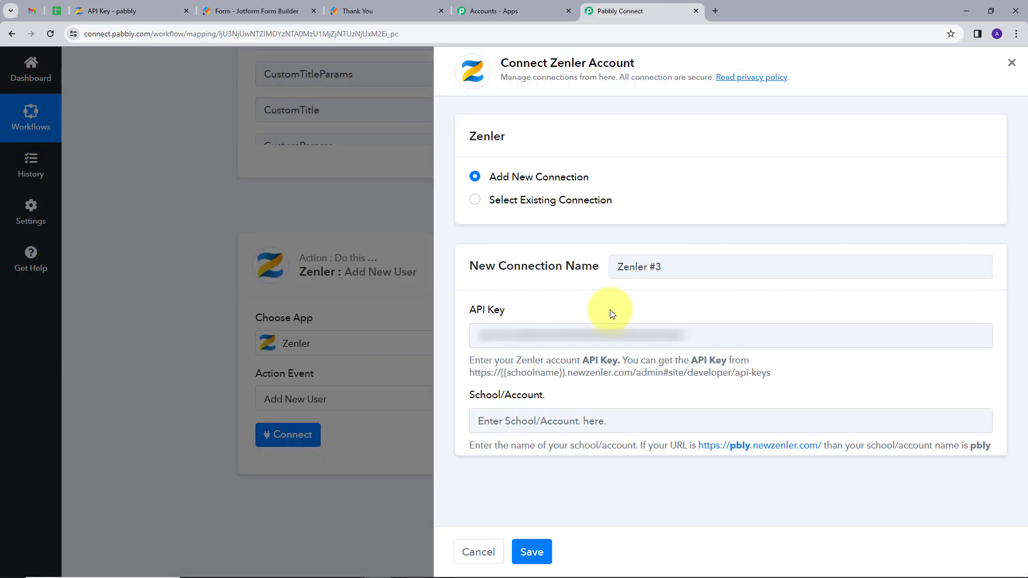
click(536, 422)
key(ctrl+v)
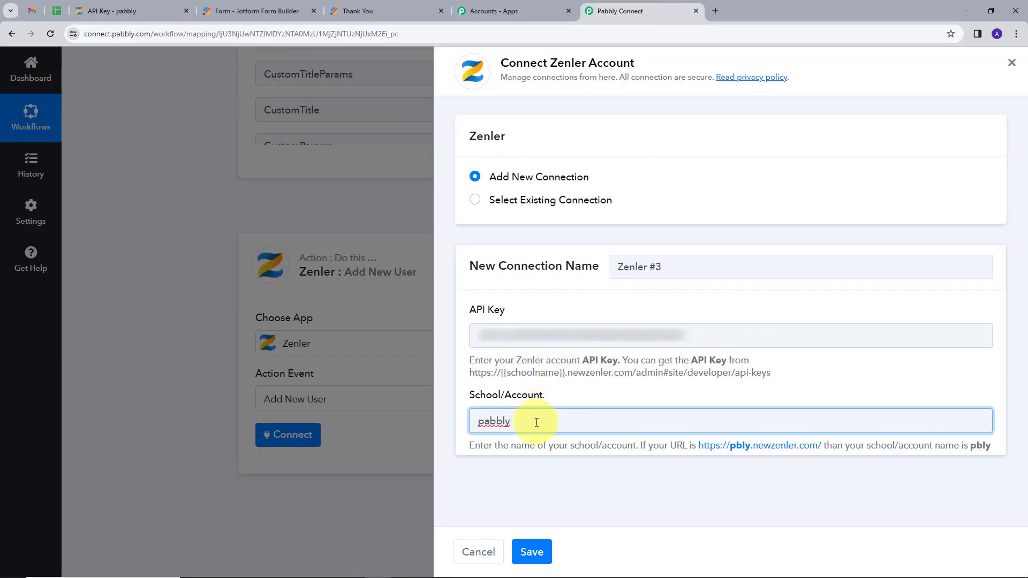
click(549, 470)
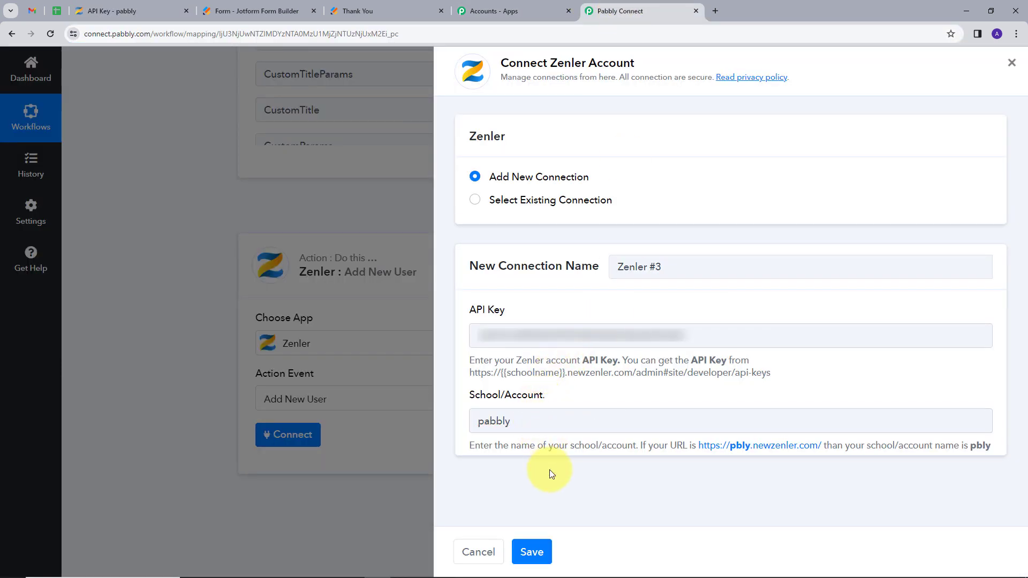
click(532, 555)
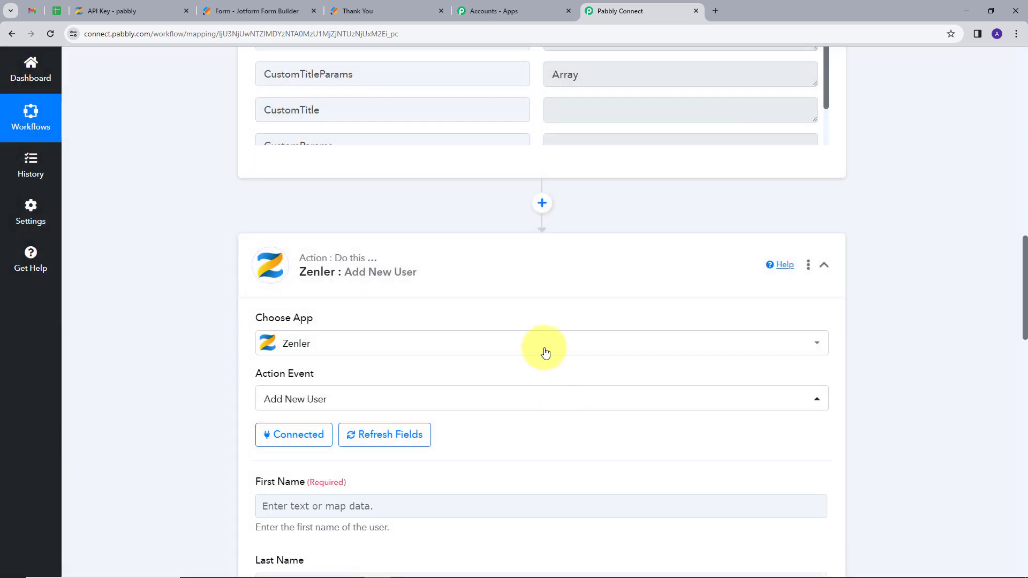
- Scroll through the connected step's First Name, Last Name, Email, Password and Site Admin role fields
scroll(545, 352, down, 2)
scroll(540, 362, down, 7)
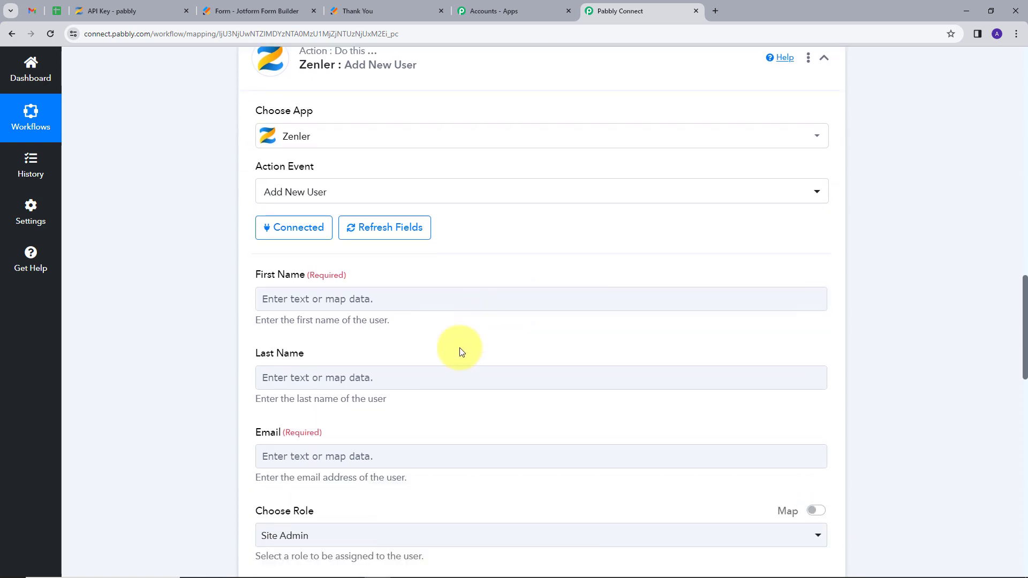
scroll(498, 407, down, 4)
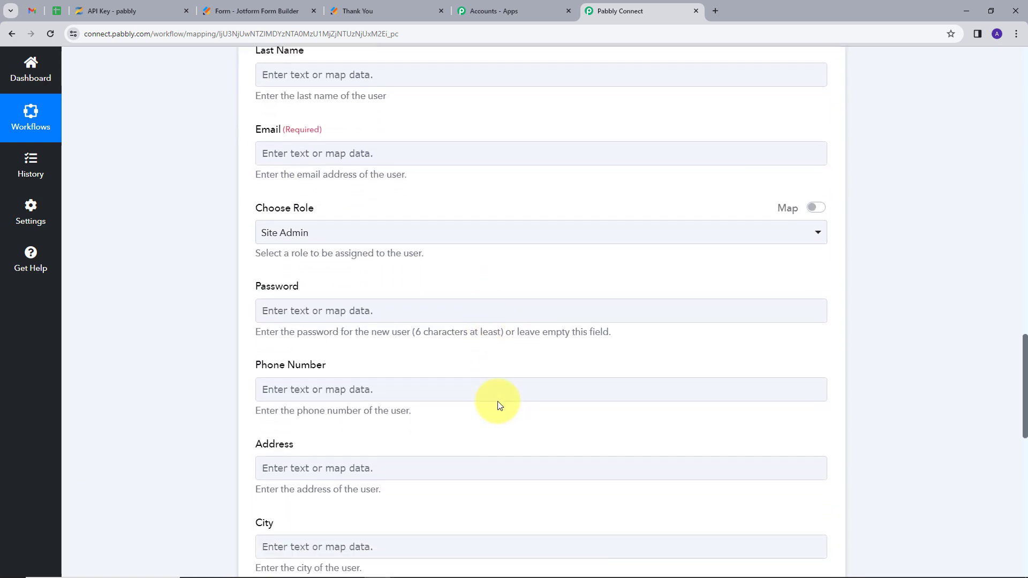
scroll(497, 405, up, 6)
scroll(497, 406, up, 1)
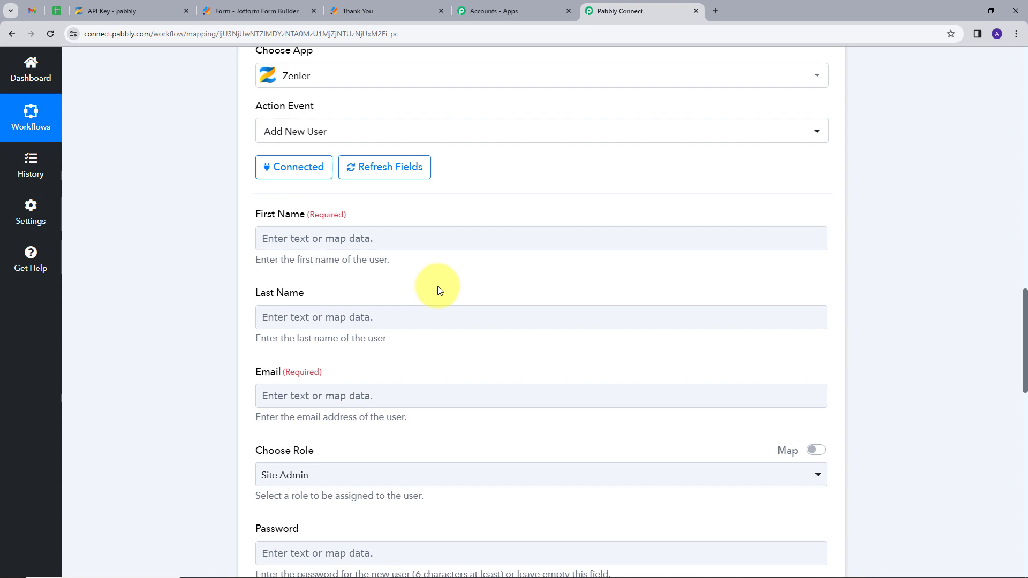
scroll(328, 302, up, 1)
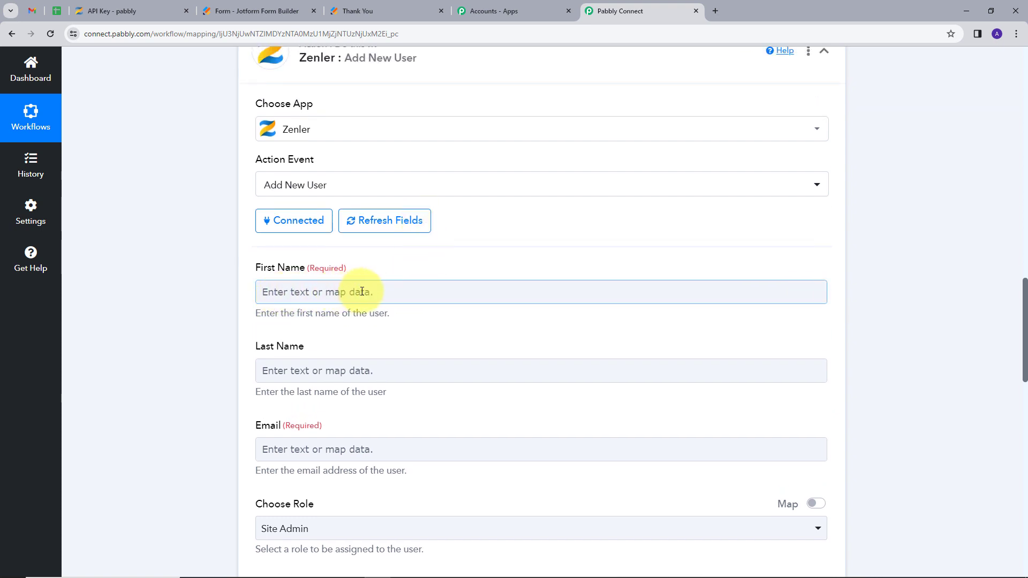
- Map the Jotform first and last name answers into First Name and Last Name
click(416, 296)
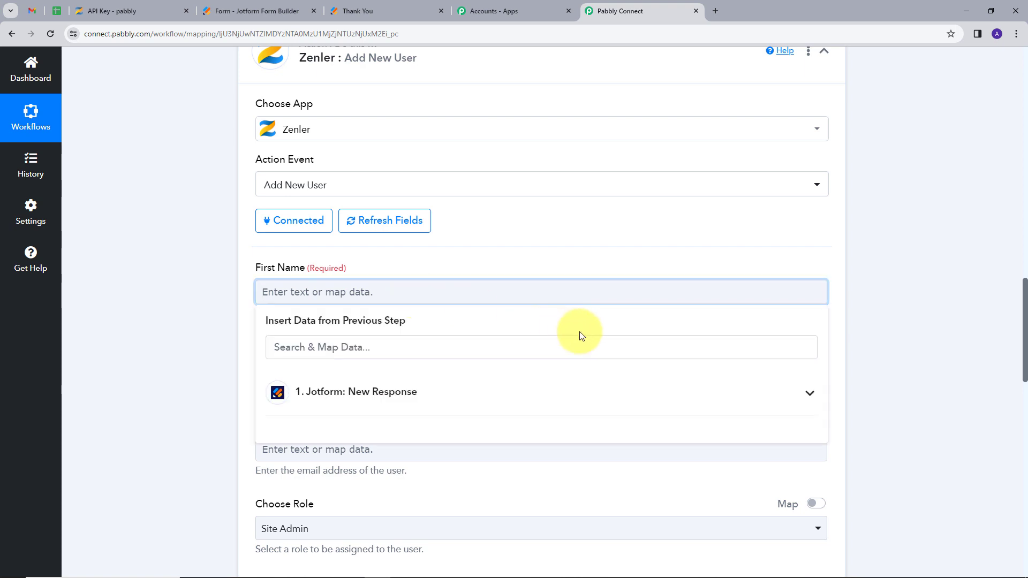
click(812, 397)
click(459, 347)
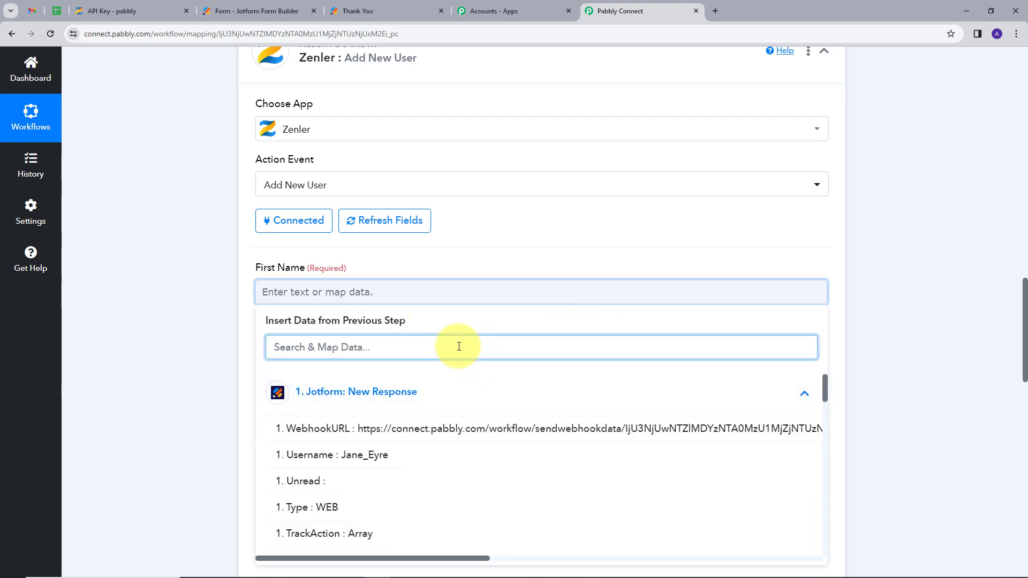
text(fi)
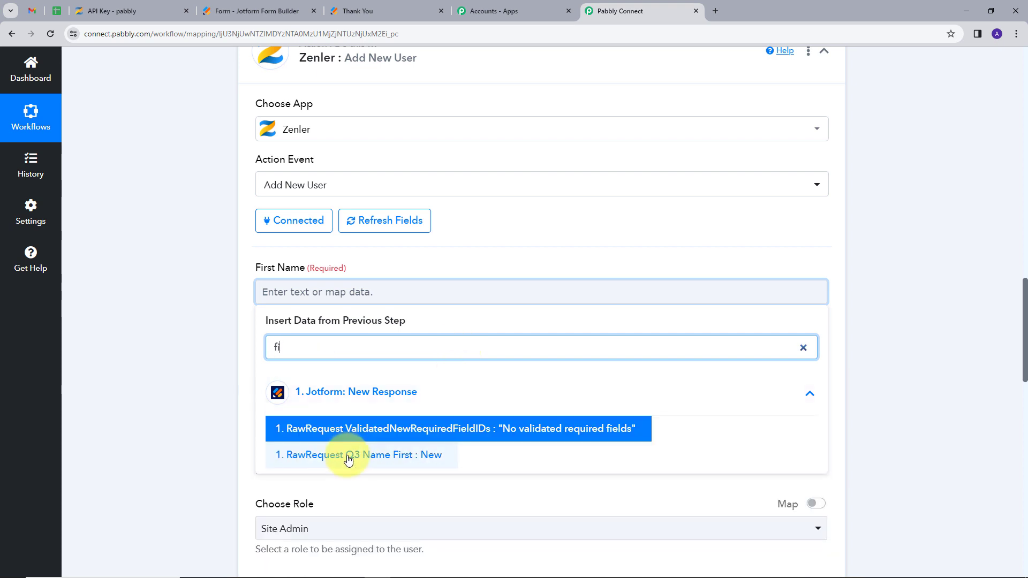
click(349, 459)
click(440, 249)
scroll(368, 302, down, 1)
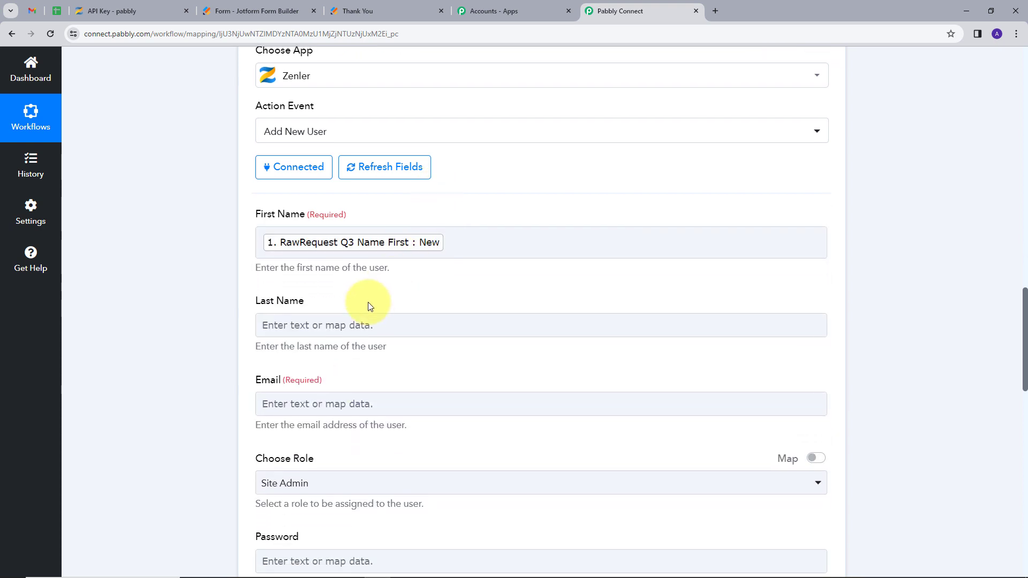
click(334, 328)
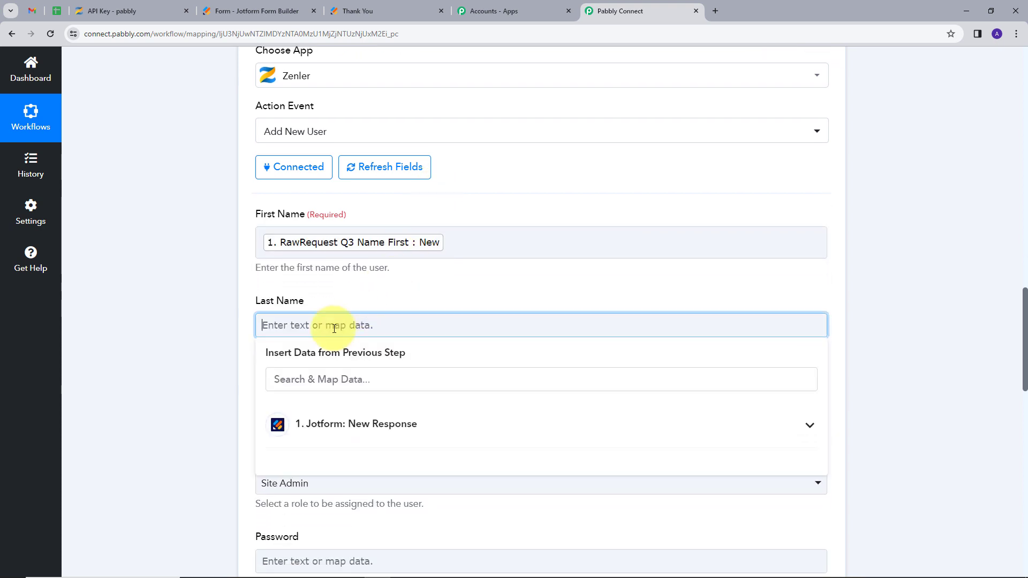
click(419, 423)
click(397, 384)
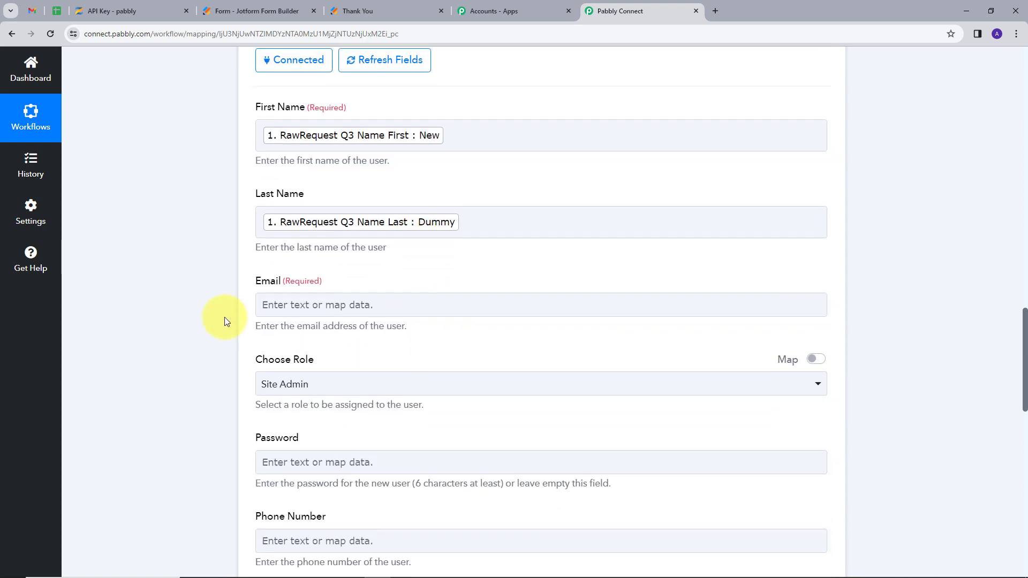
- Map the Email field and set Choose Role to Lead
click(355, 306)
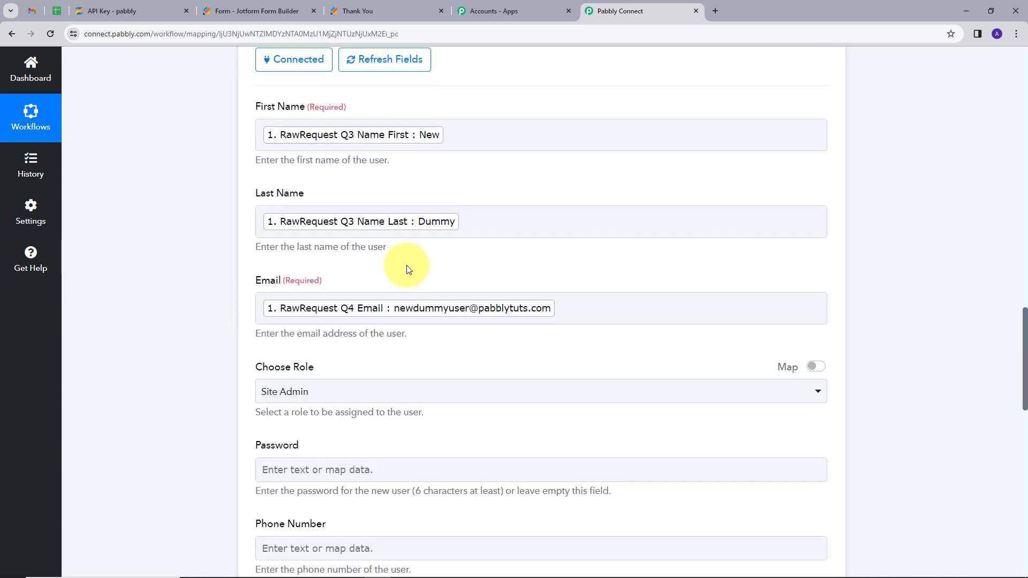
scroll(386, 260, down, 2)
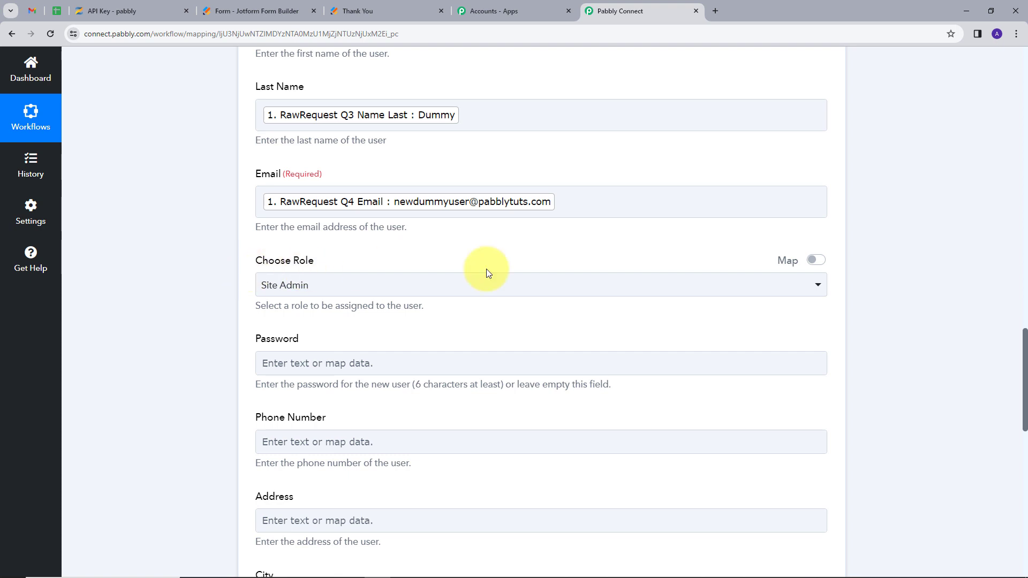
click(433, 290)
click(291, 451)
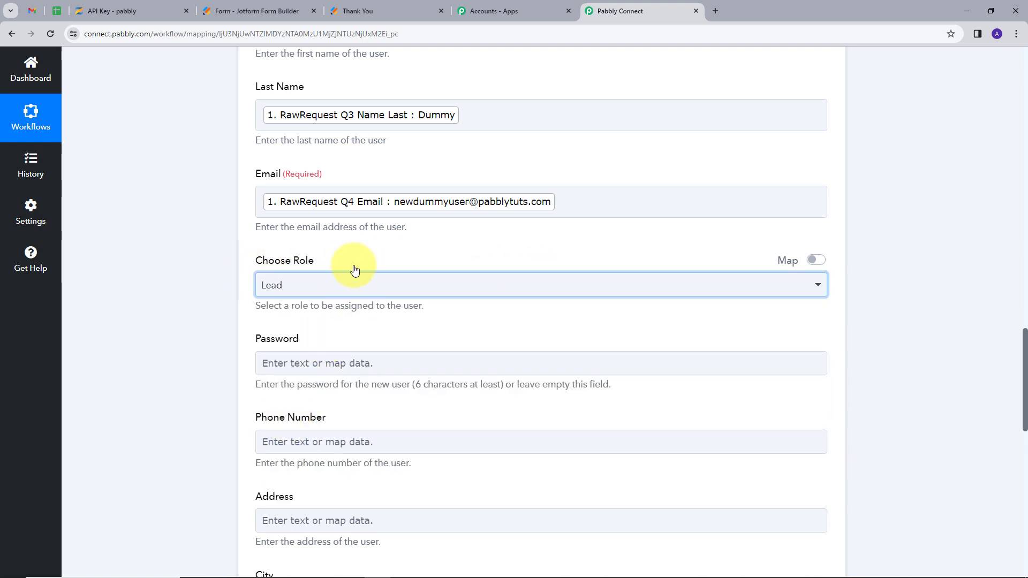
scroll(343, 295, down, 1)
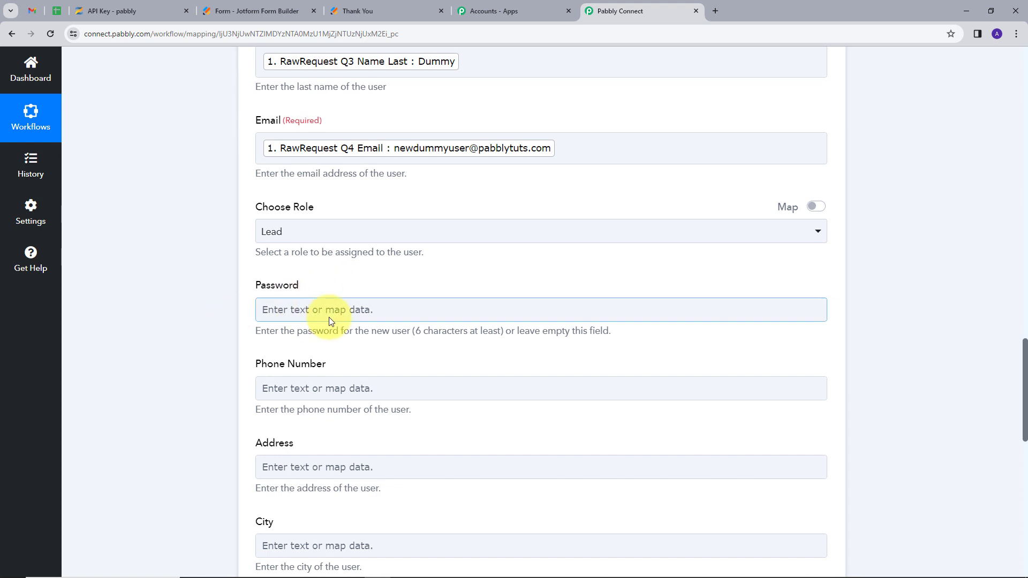
scroll(387, 321, down, 2)
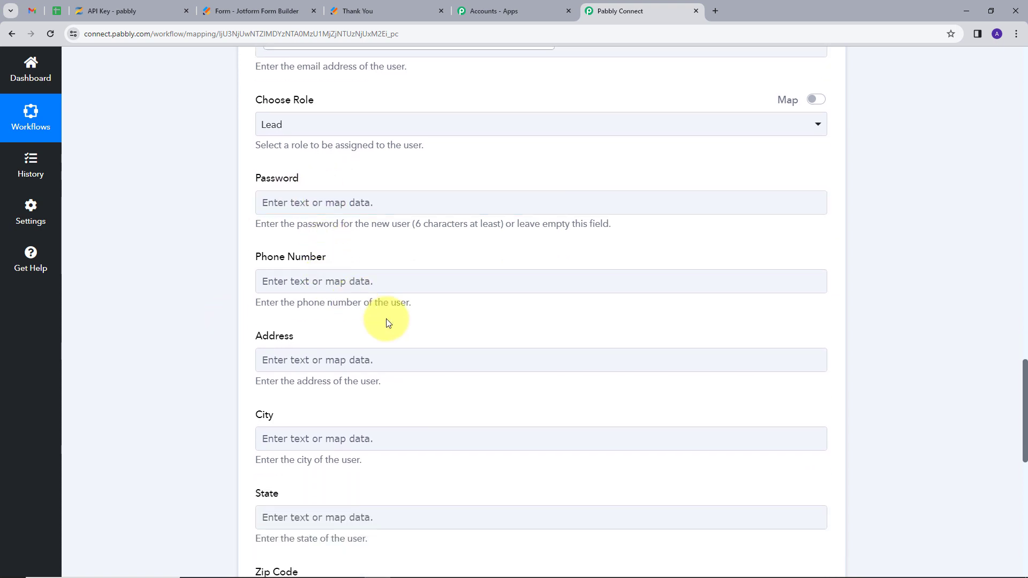
- Map the Jotform phone number and city answers into Phone Number and City
click(386, 281)
click(386, 381)
click(452, 337)
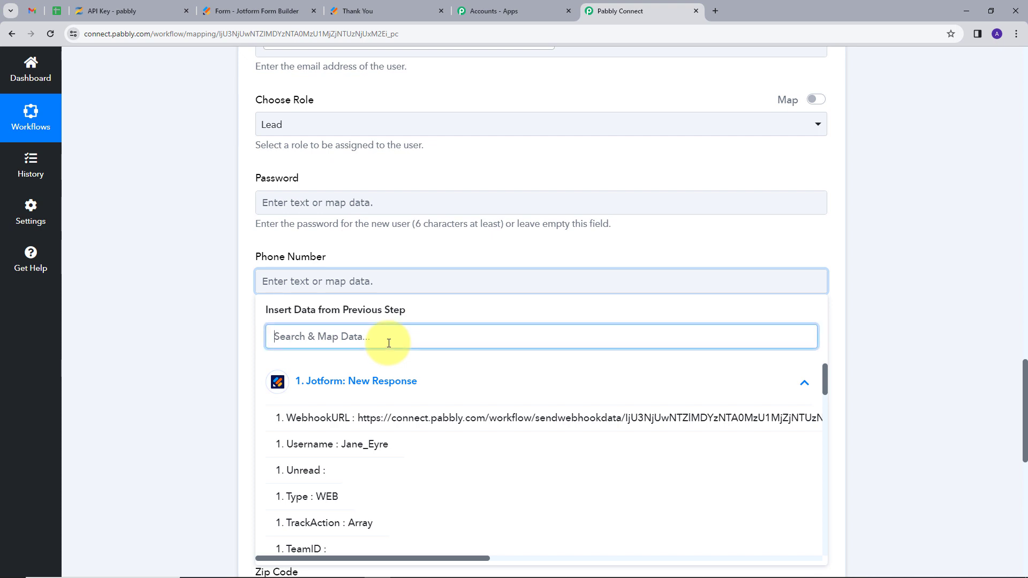
click(445, 381)
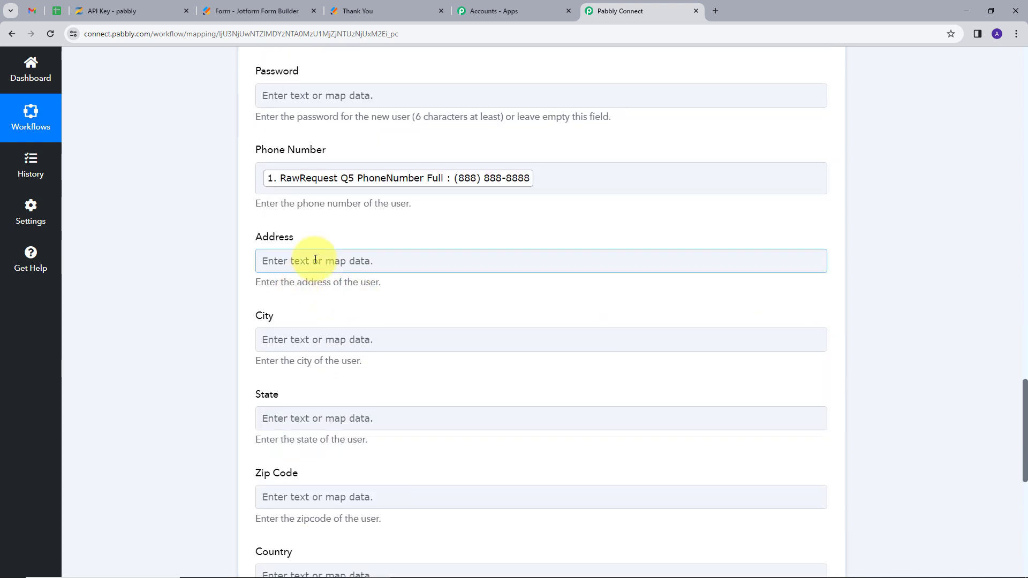
scroll(322, 282, down, 1)
click(333, 285)
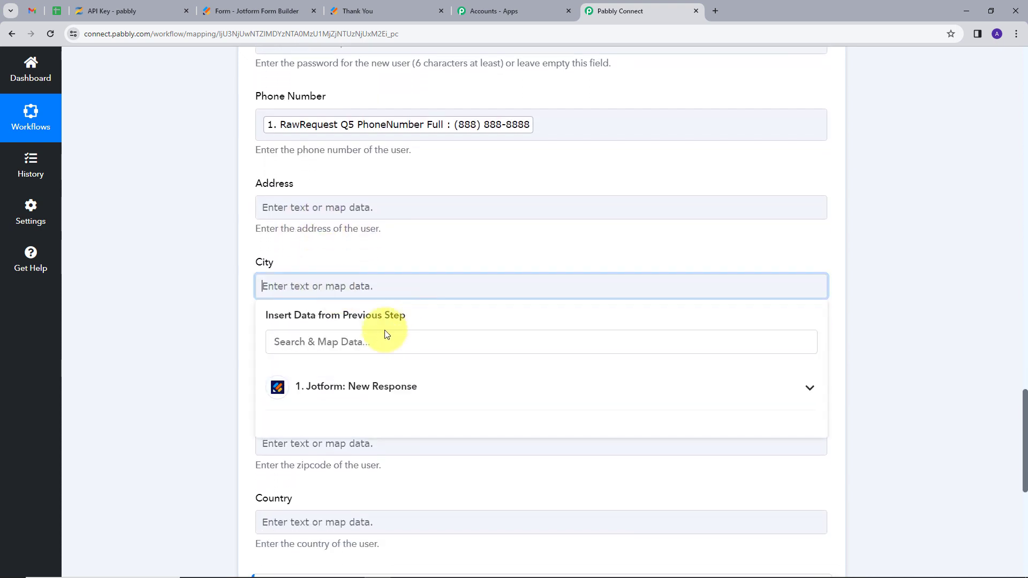
click(363, 382)
click(371, 339)
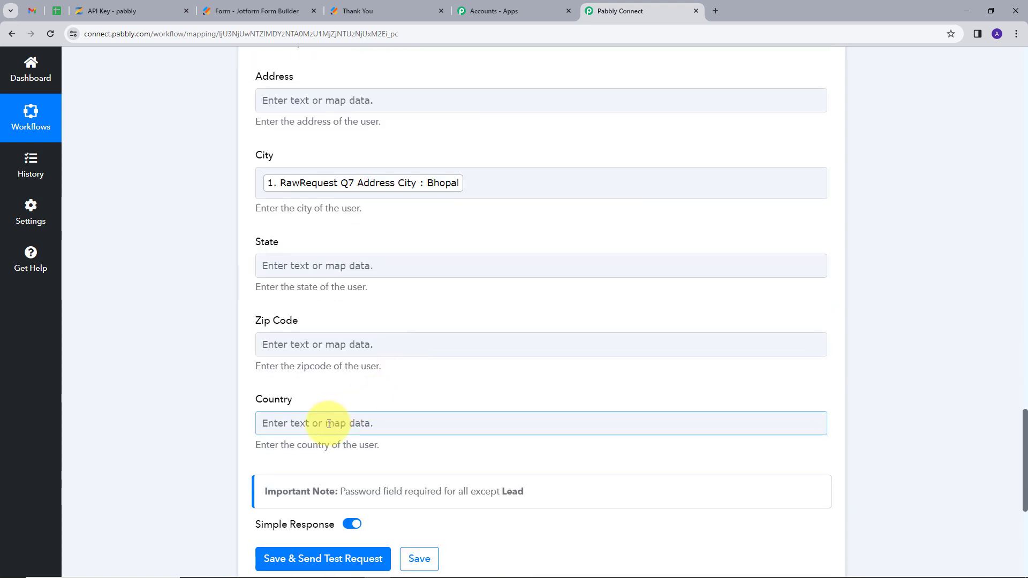
- Map the Jotform country answer into the Country field
click(378, 427)
scroll(449, 361, down, 3)
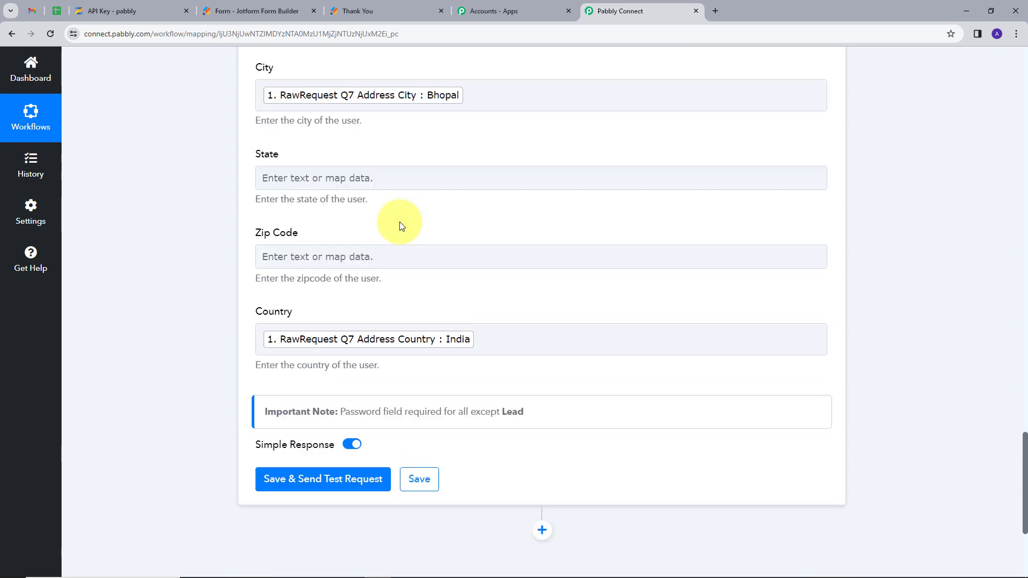
scroll(400, 222, up, 6)
scroll(400, 221, up, 7)
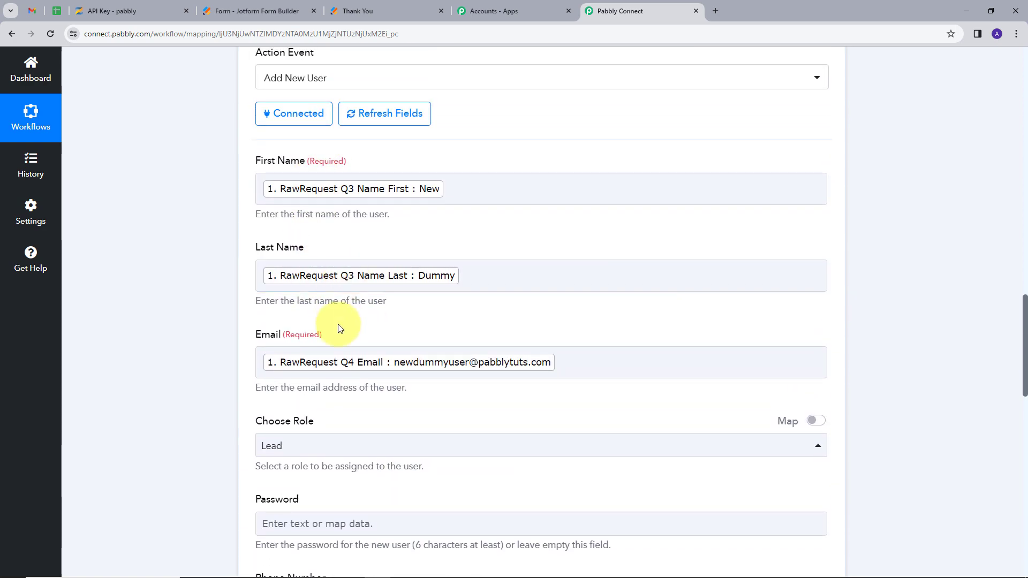
scroll(352, 325, down, 4)
scroll(306, 209, down, 4)
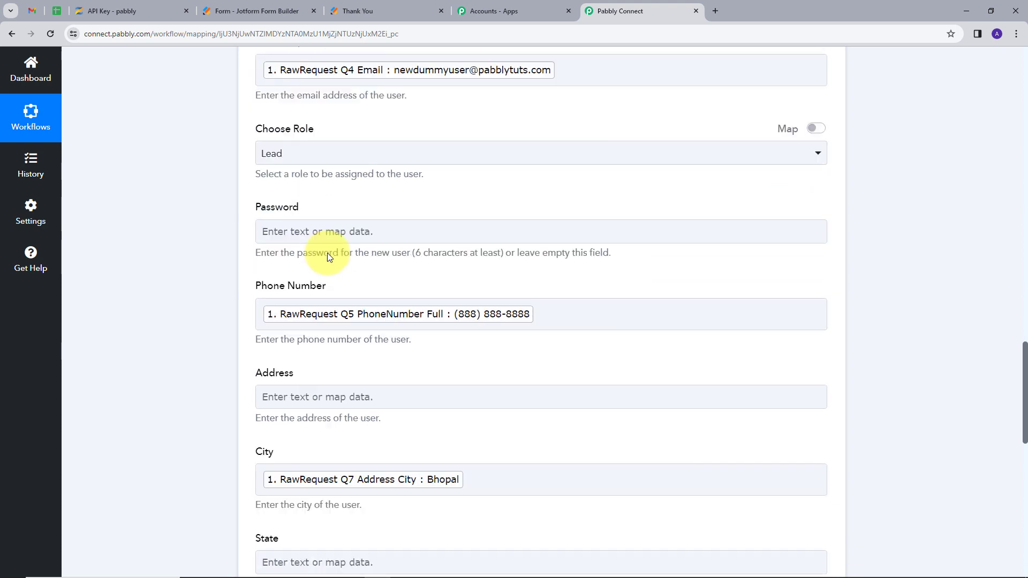
scroll(316, 340, down, 4)
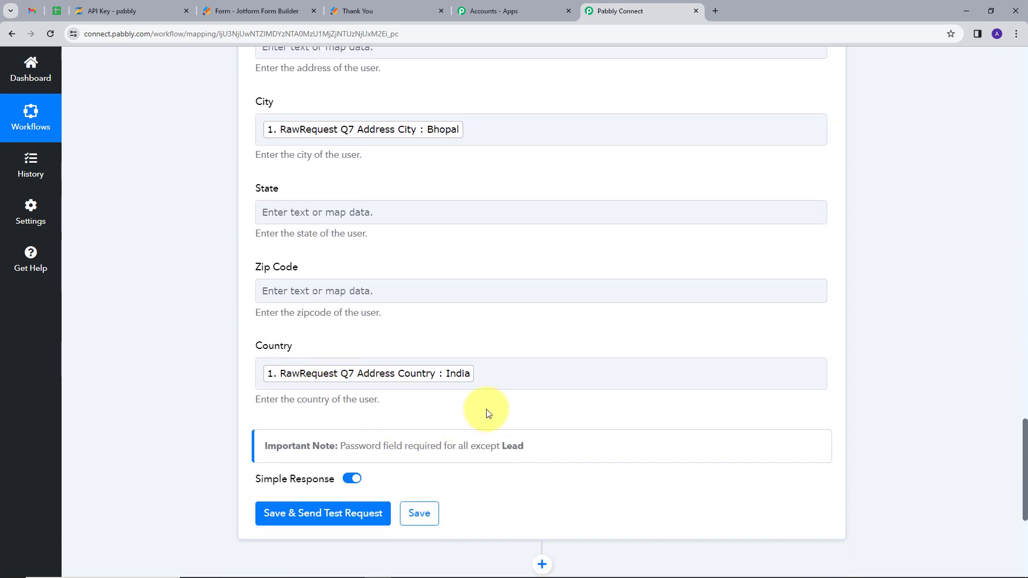
- Save the Zenler step, send a test request, and review the 201 People added successfully response
click(308, 523)
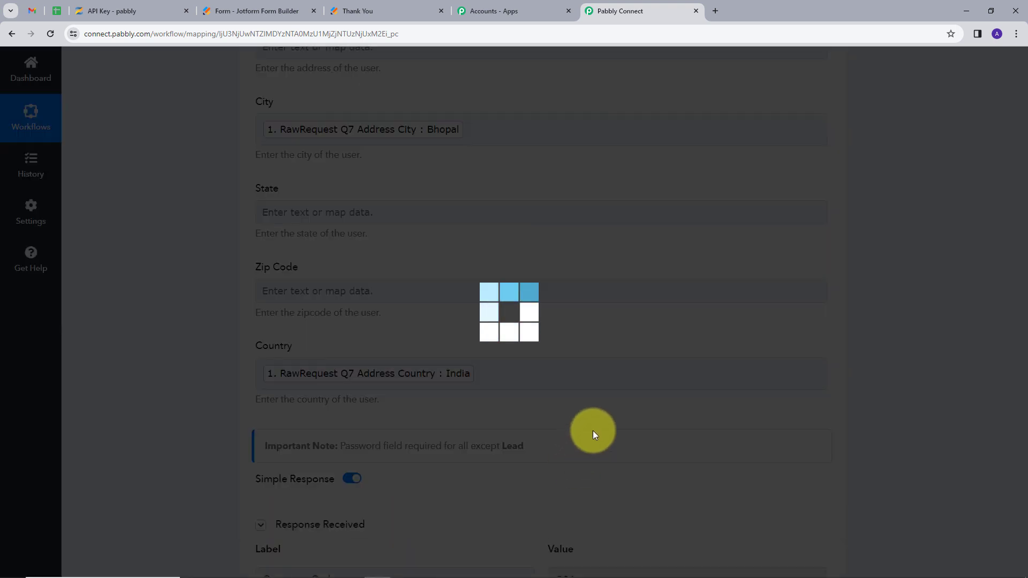
scroll(620, 413, down, 7)
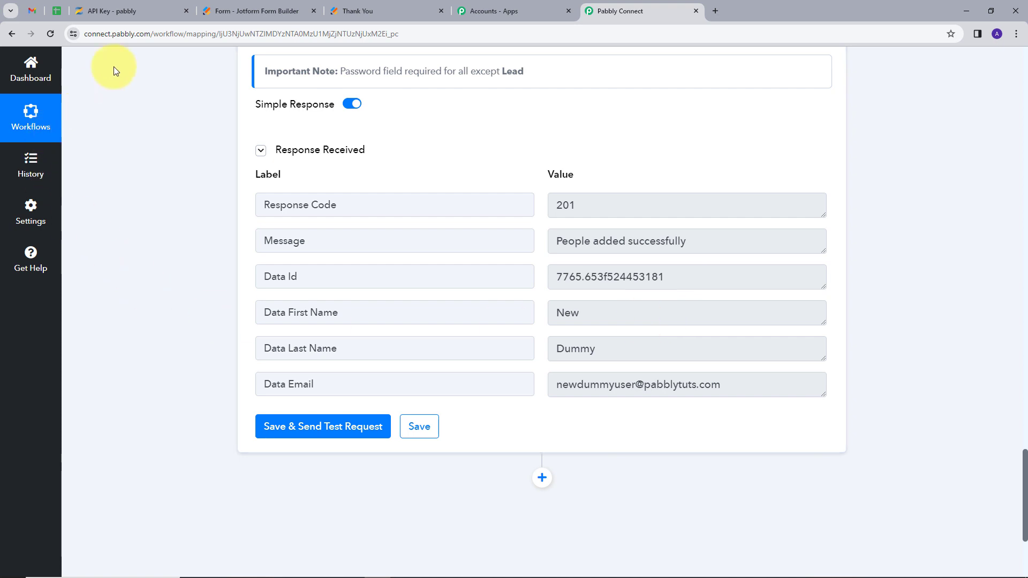
- Open People > All in Zenler and reload the list to show the new lead
click(123, 10)
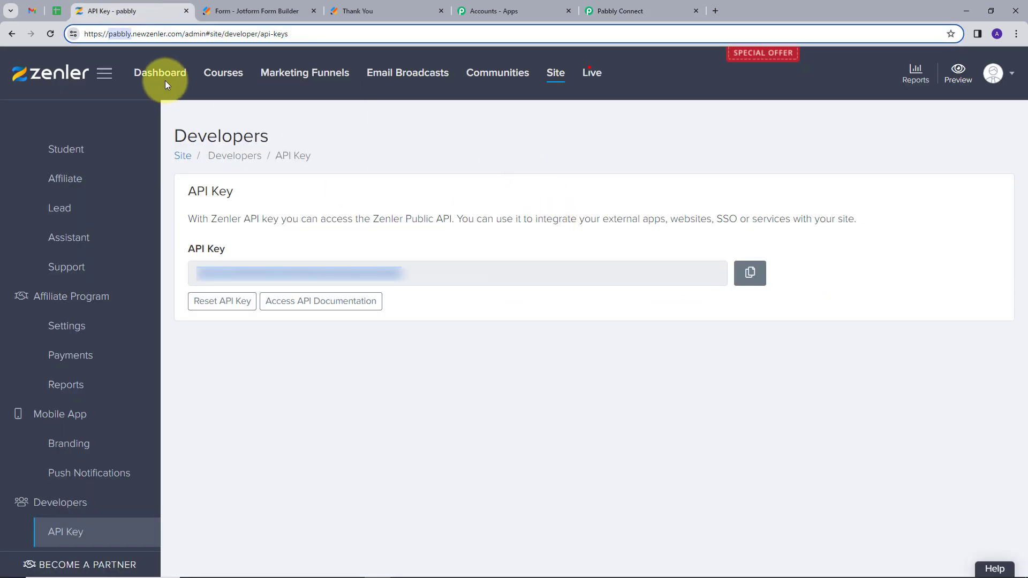
click(554, 72)
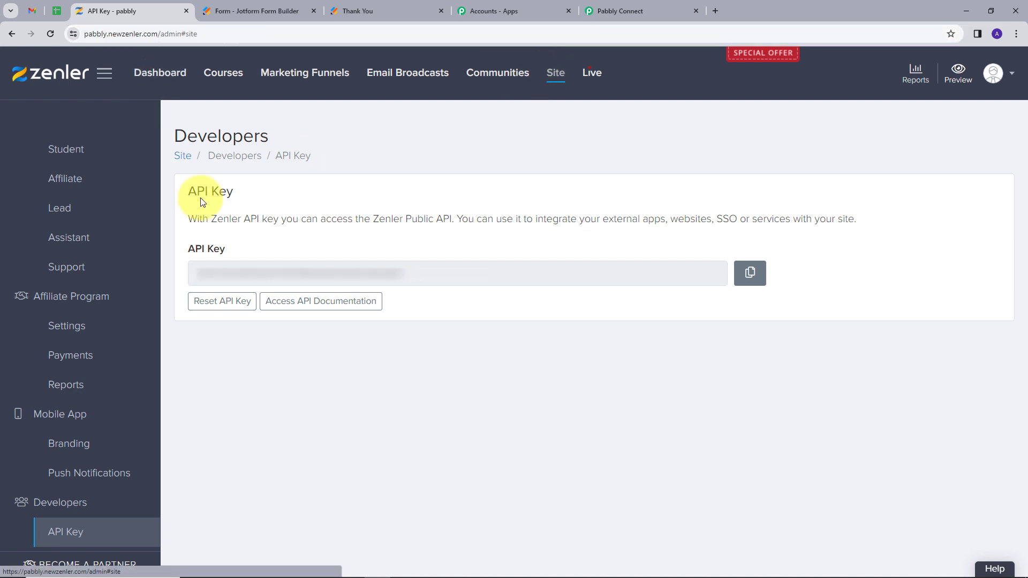
scroll(84, 291, up, 5)
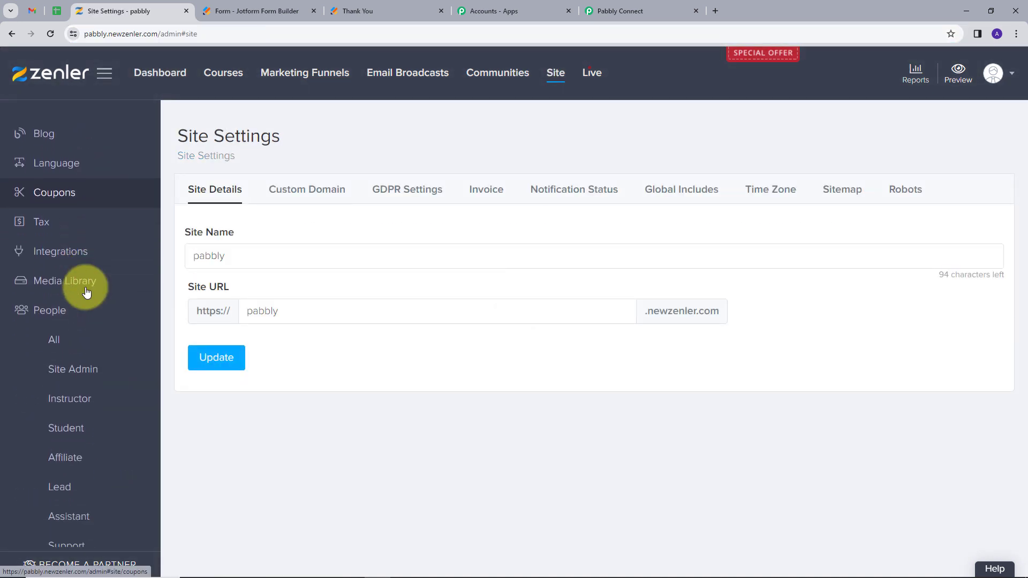
click(54, 332)
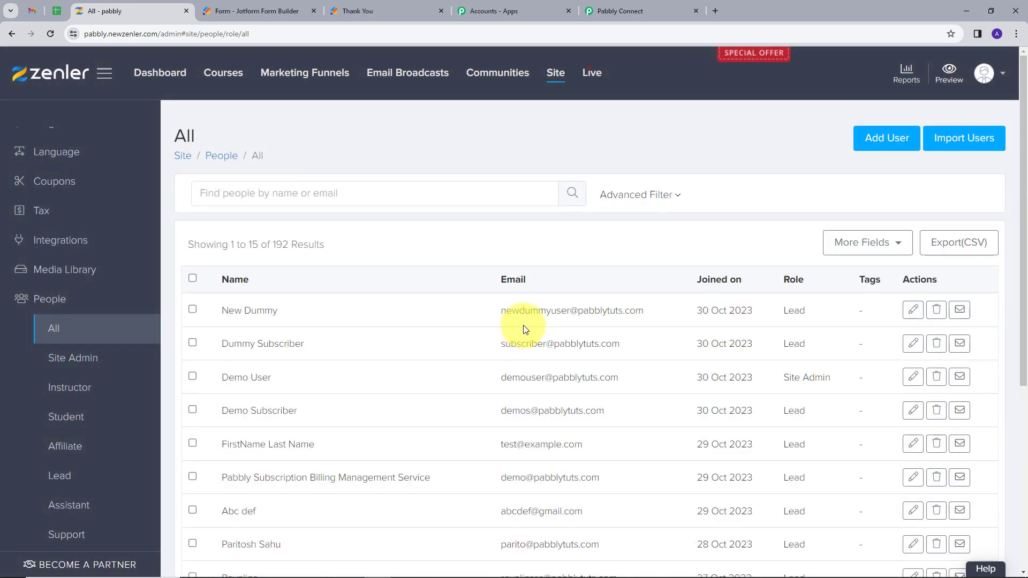
click(51, 33)
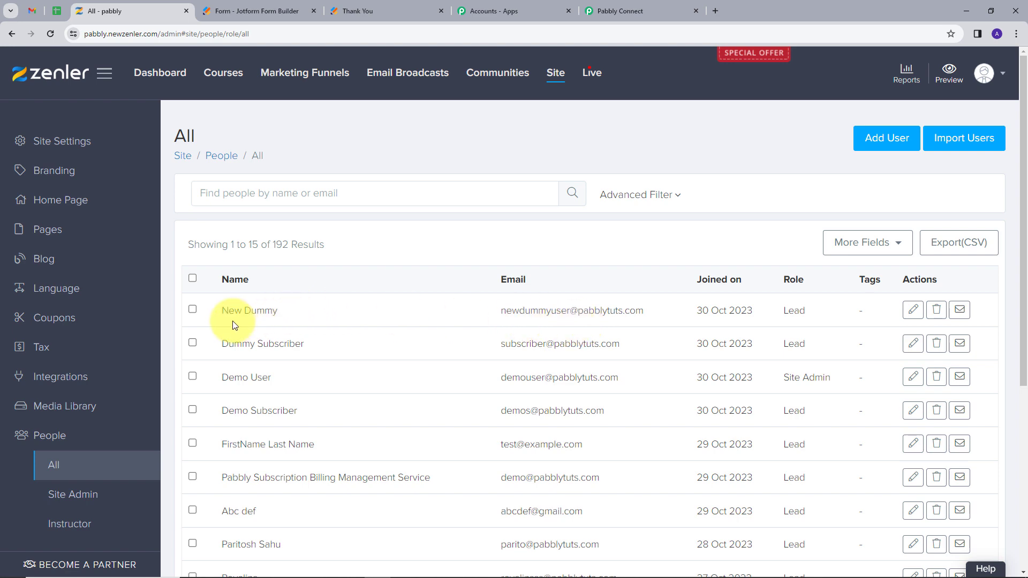
- Open the new lead's profile and check its Lead role, city Bhopal, country India and phone
click(250, 311)
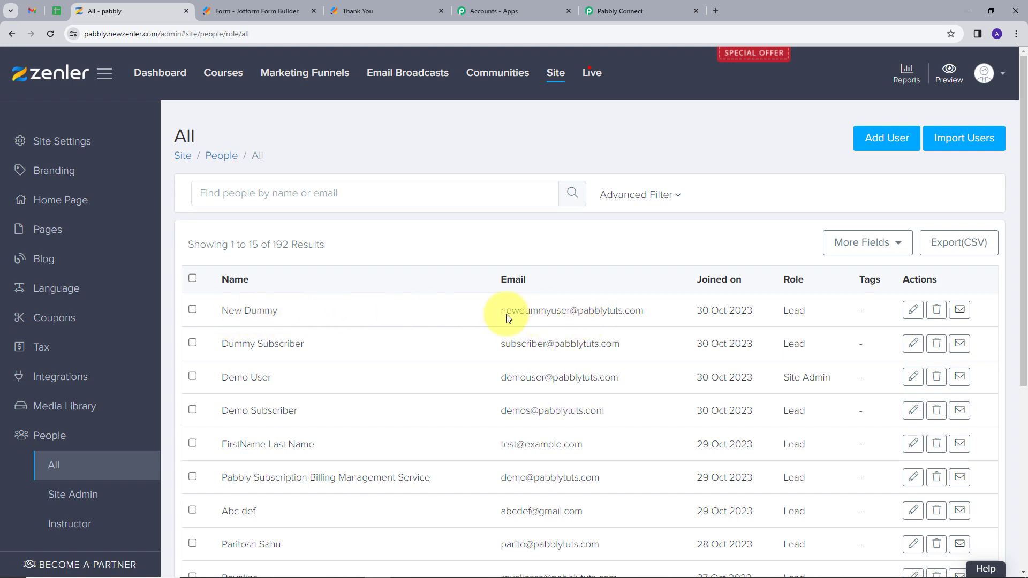
scroll(476, 358, down, 4)
scroll(477, 358, up, 4)
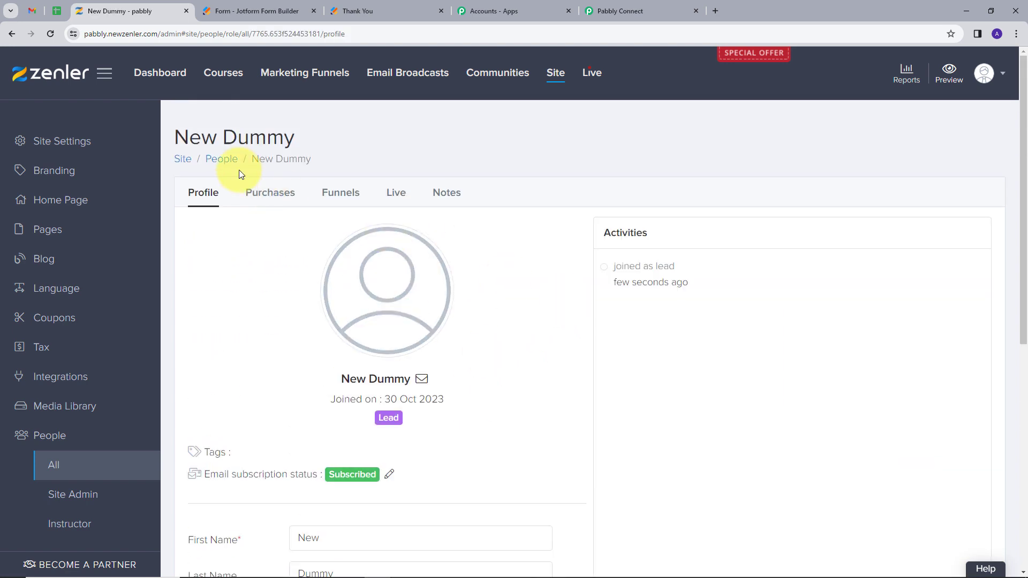
scroll(344, 368, down, 4)
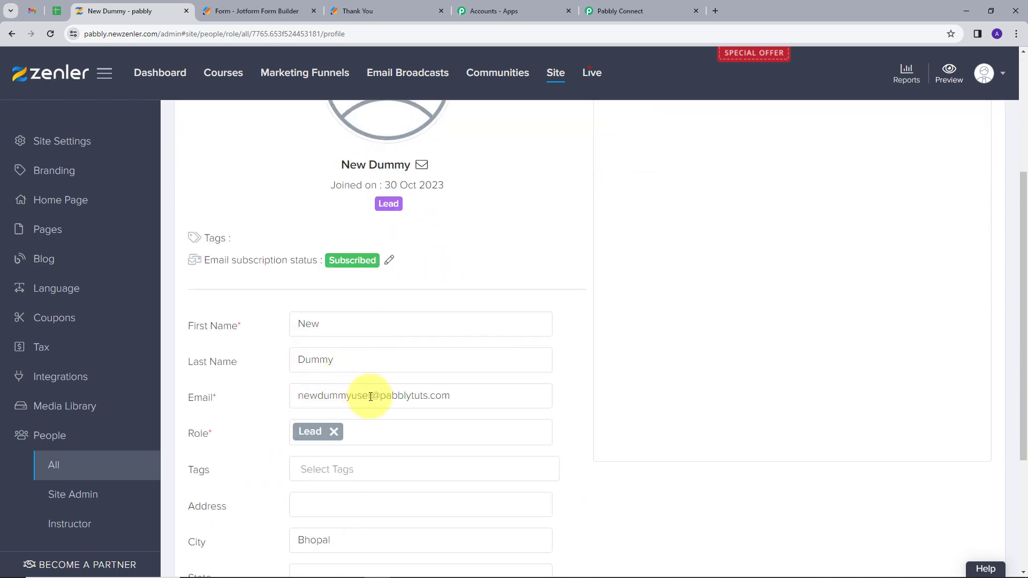
scroll(463, 377, down, 3)
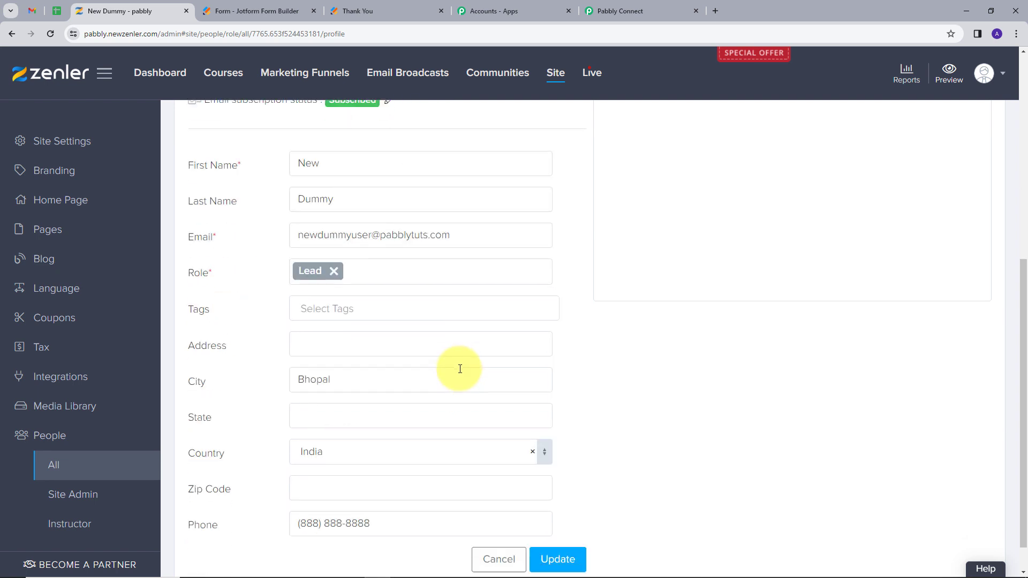
scroll(339, 385, down, 1)
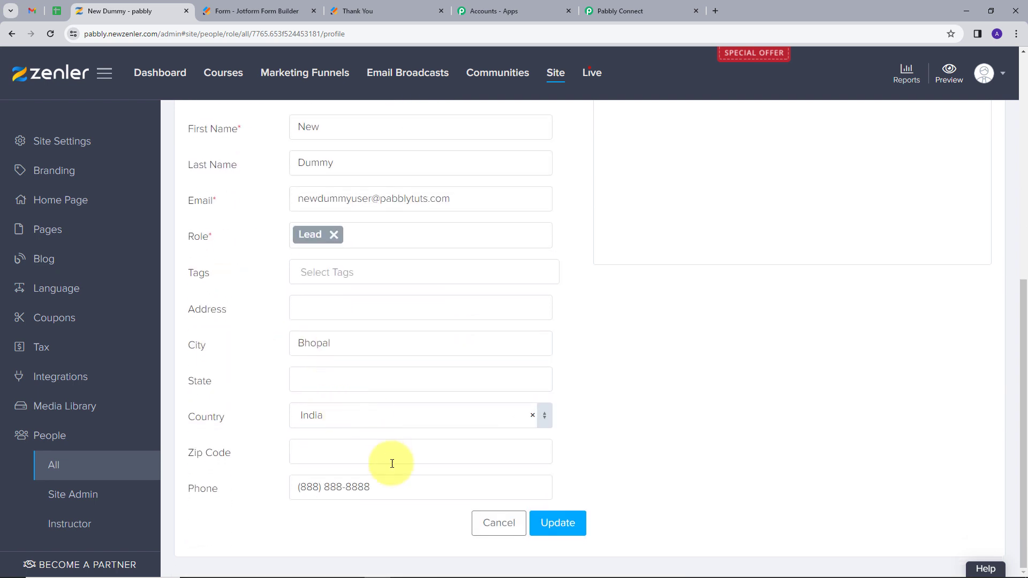
scroll(514, 339, up, 3)
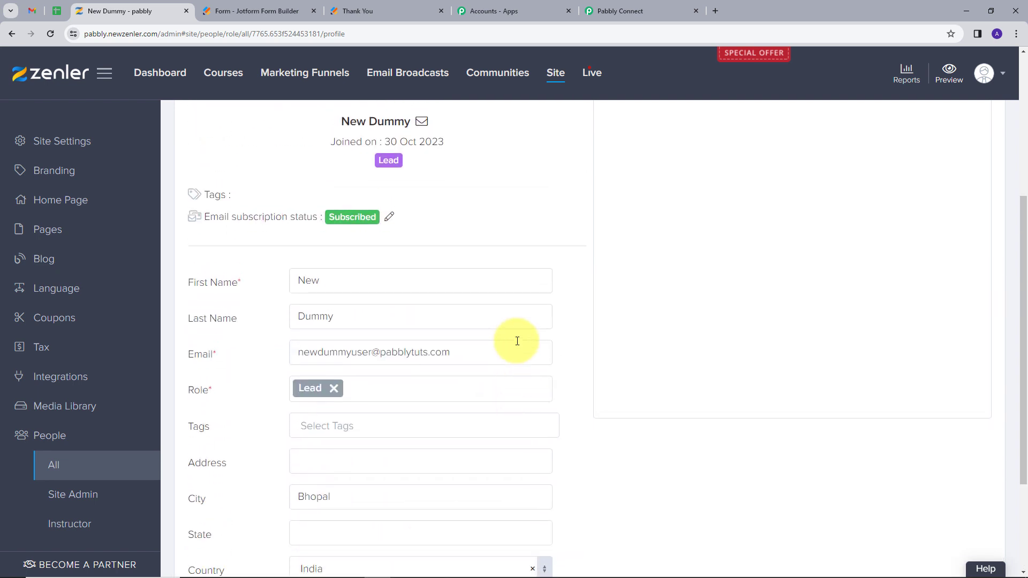
scroll(517, 341, down, 2)
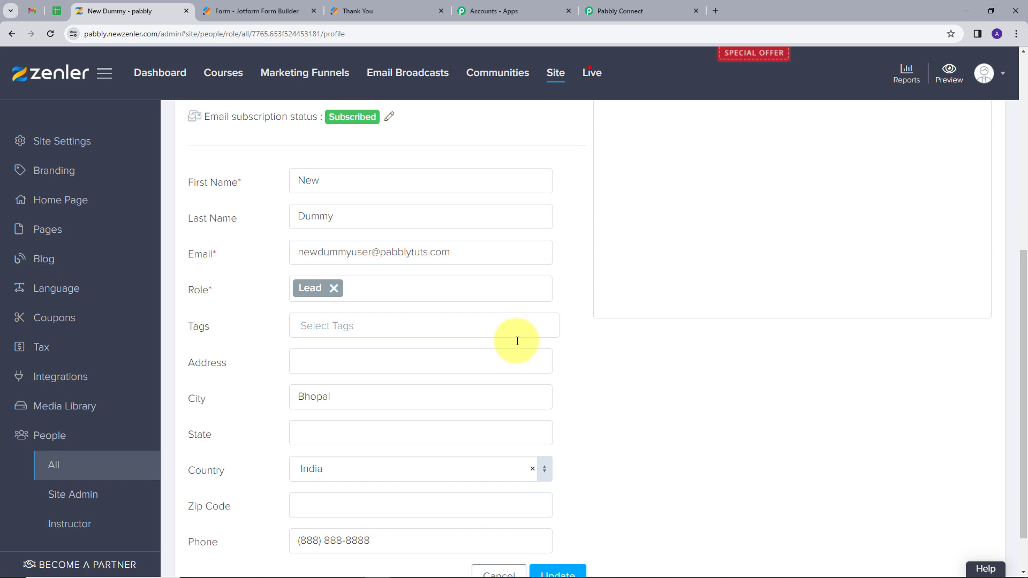
- Open the published Jotform form in a new tab from the form builder
click(616, 13)
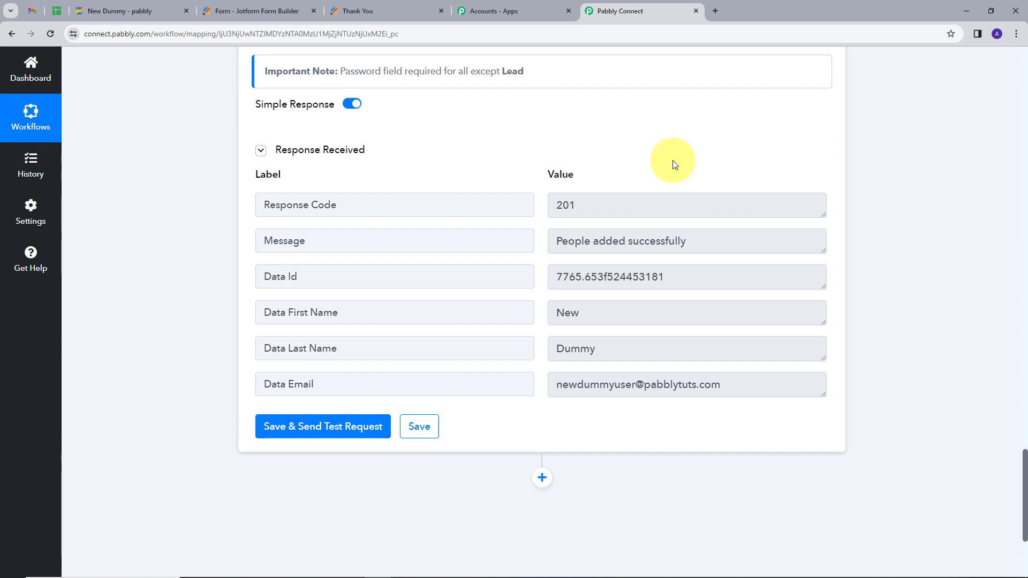
click(259, 14)
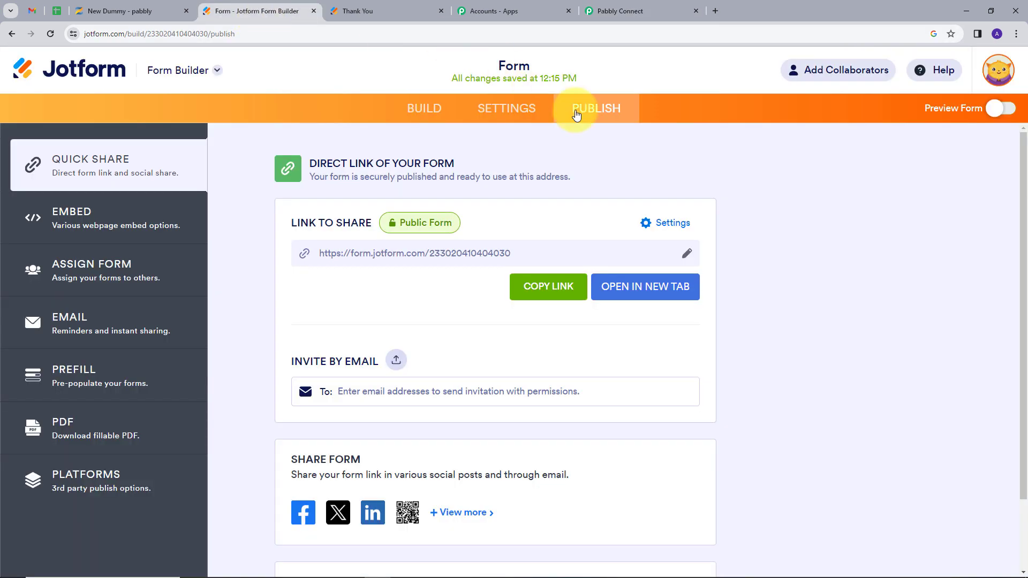
click(635, 288)
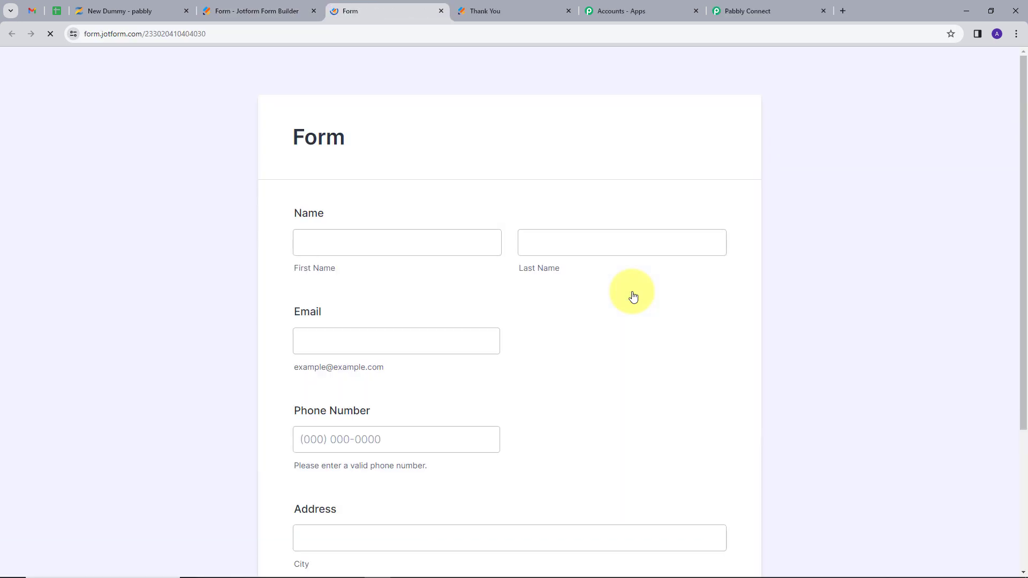
- Fill in the second test lead's name, email, phone, city Bhopal and country India, then submit
click(335, 248)
click(550, 250)
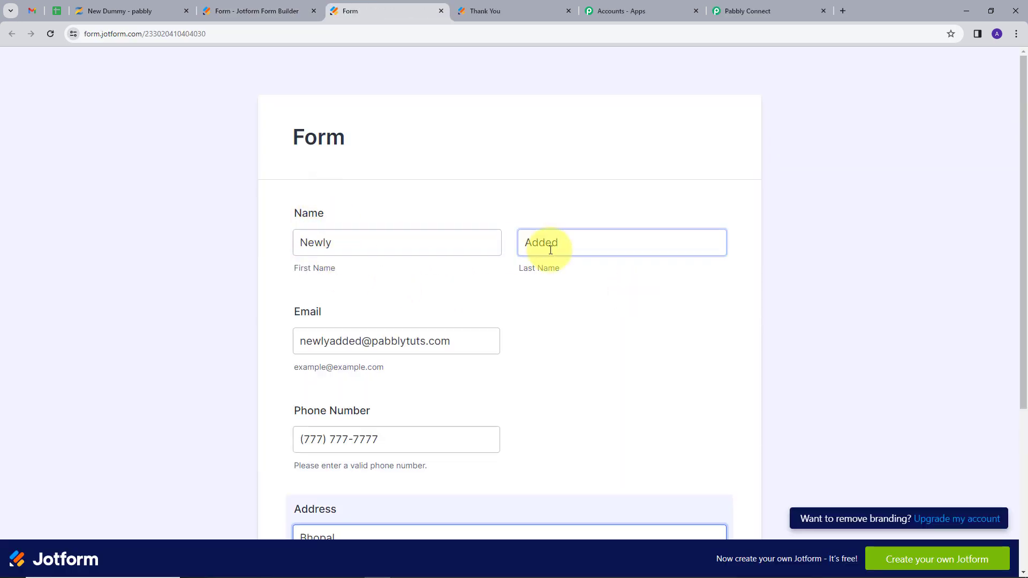
scroll(407, 311, down, 2)
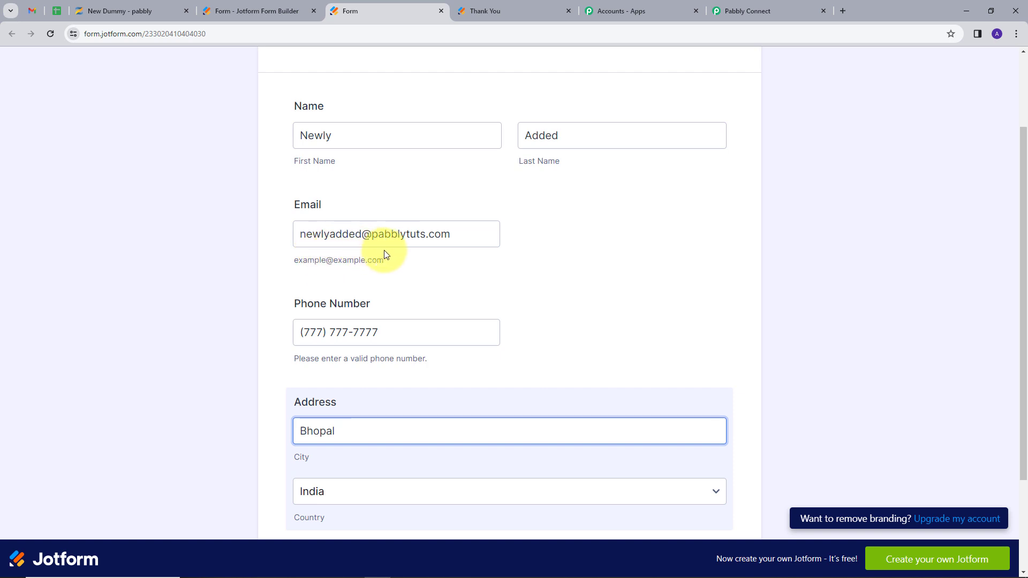
scroll(374, 267, down, 1)
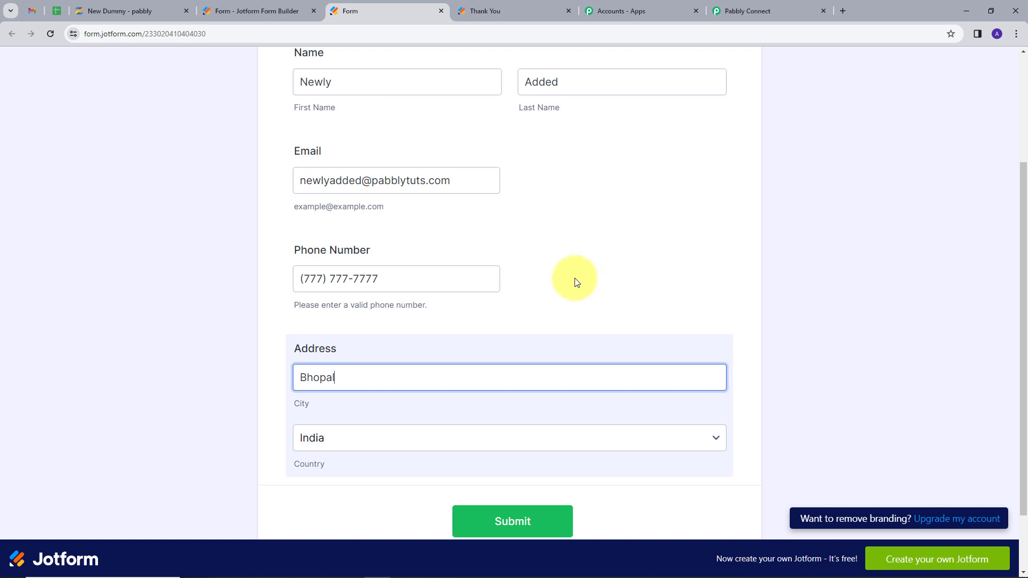
scroll(344, 310, down, 2)
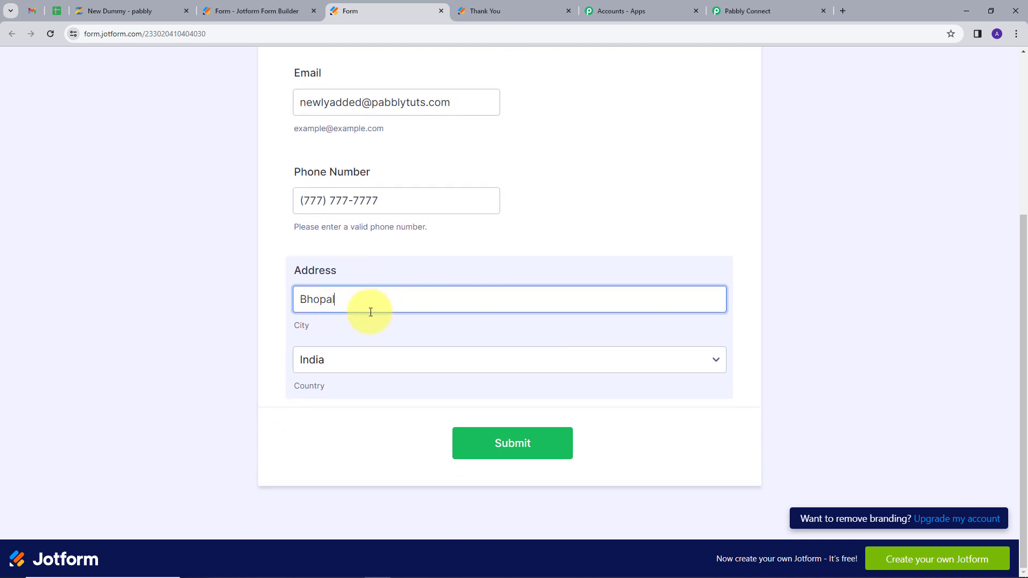
click(524, 443)
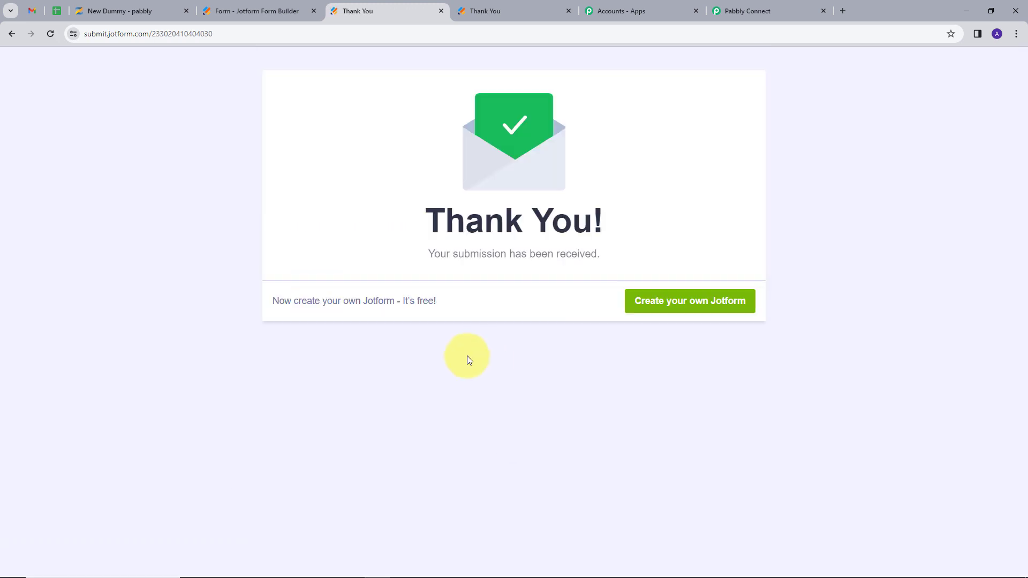
- Open the new lead's profile from People > All and check its email, Bhopal city and India country
click(144, 13)
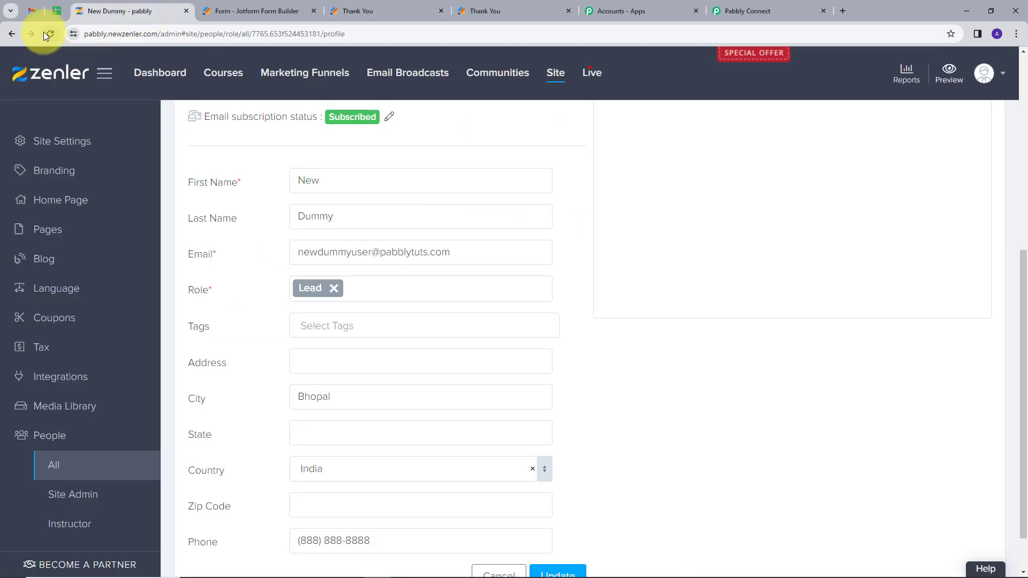
click(70, 465)
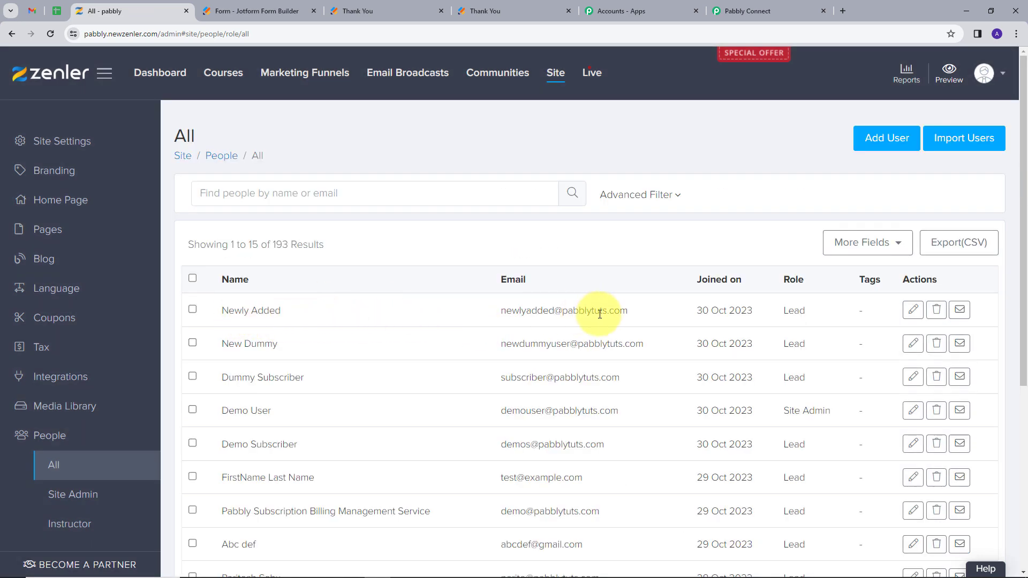
click(913, 309)
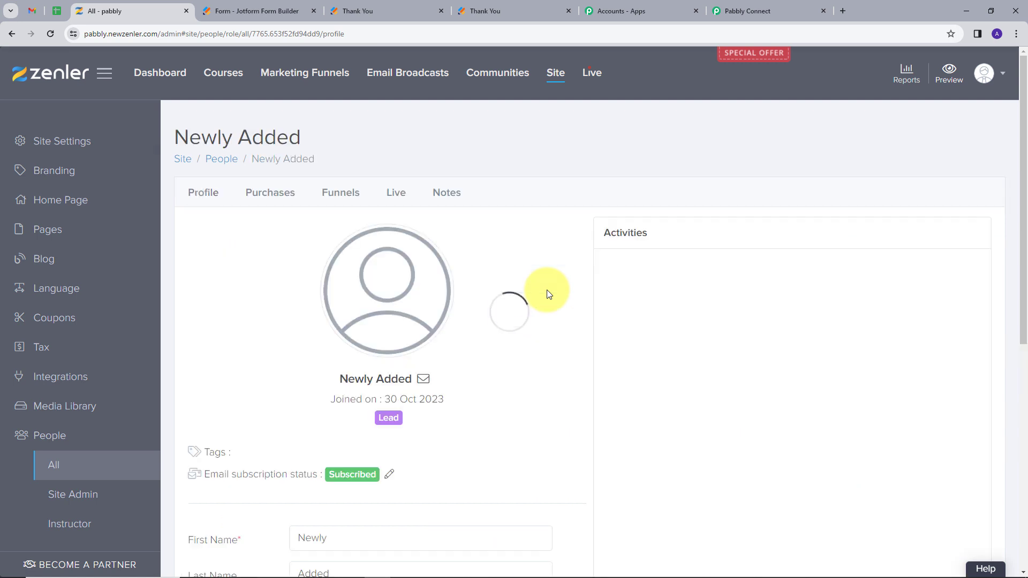
scroll(470, 350, down, 4)
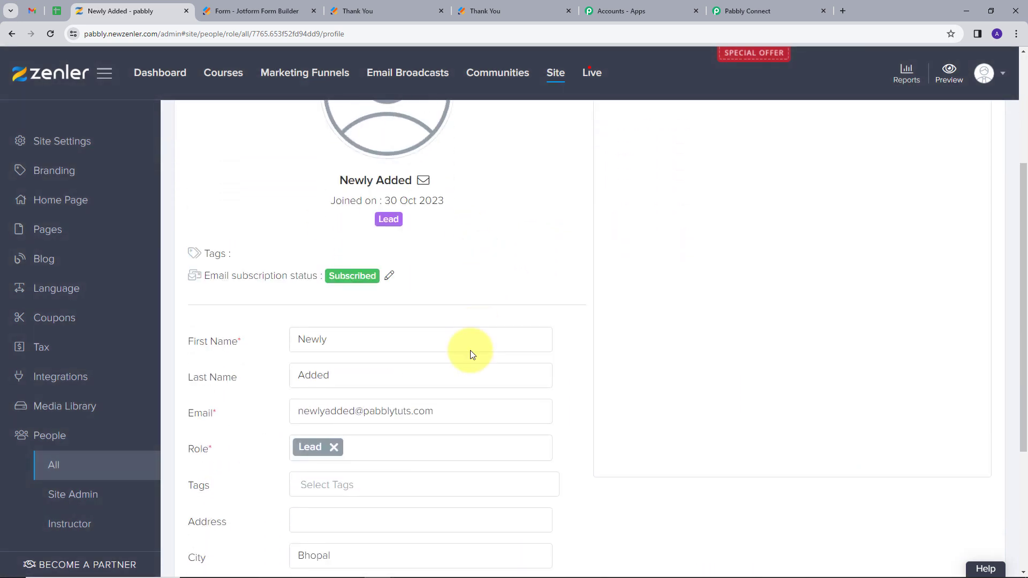
drag(298, 397, 543, 394)
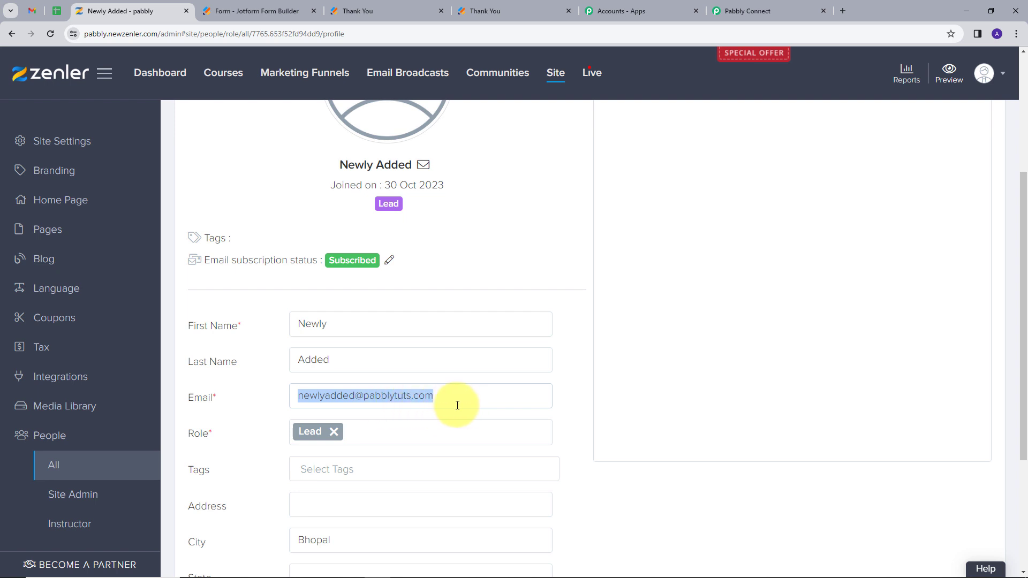
scroll(457, 403, down, 2)
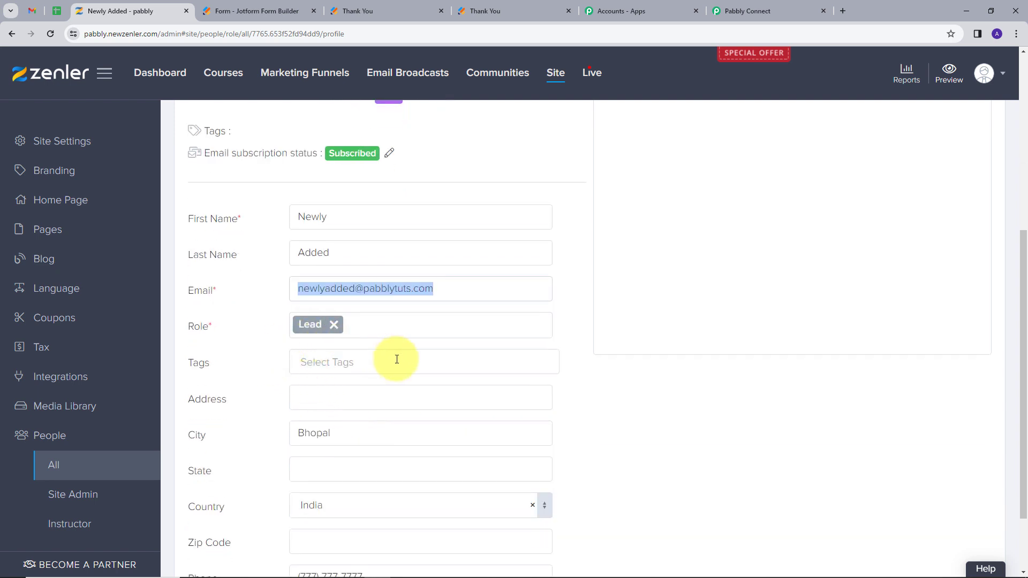
scroll(394, 355, down, 2)
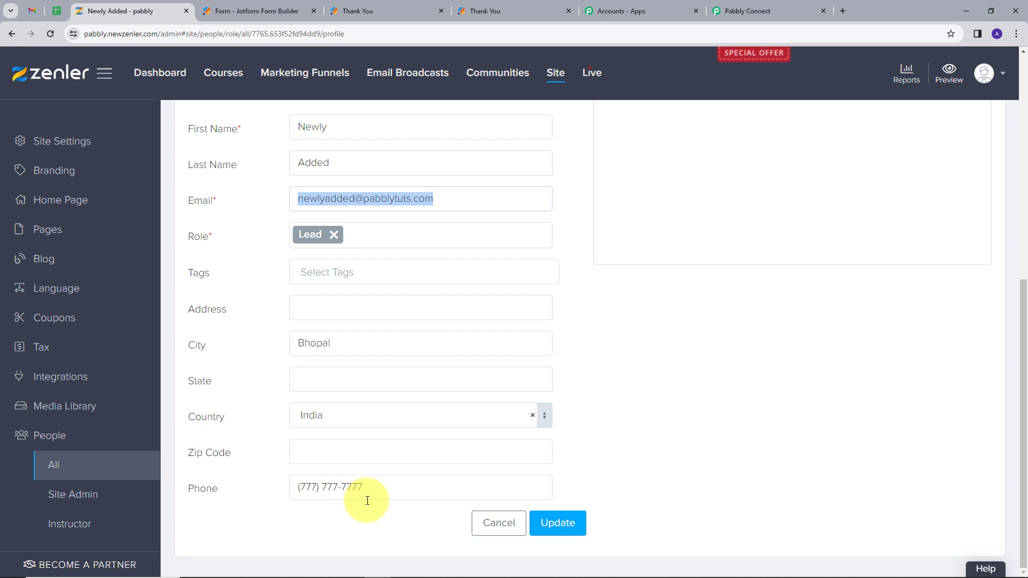
scroll(355, 236, up, 4)
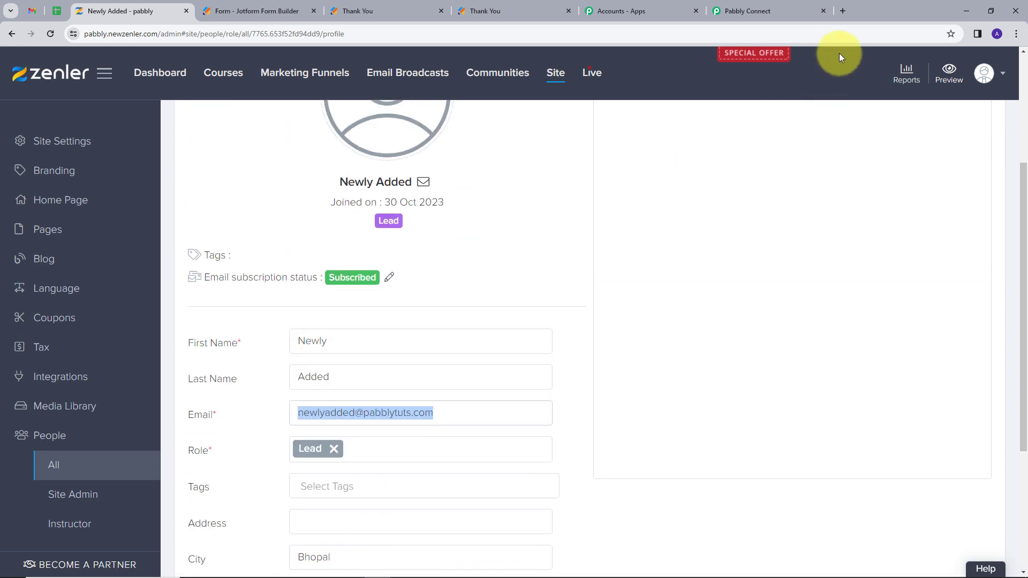
- Return to the Jotform-to-Zenler workflow in Pabbly Connect
click(761, 8)
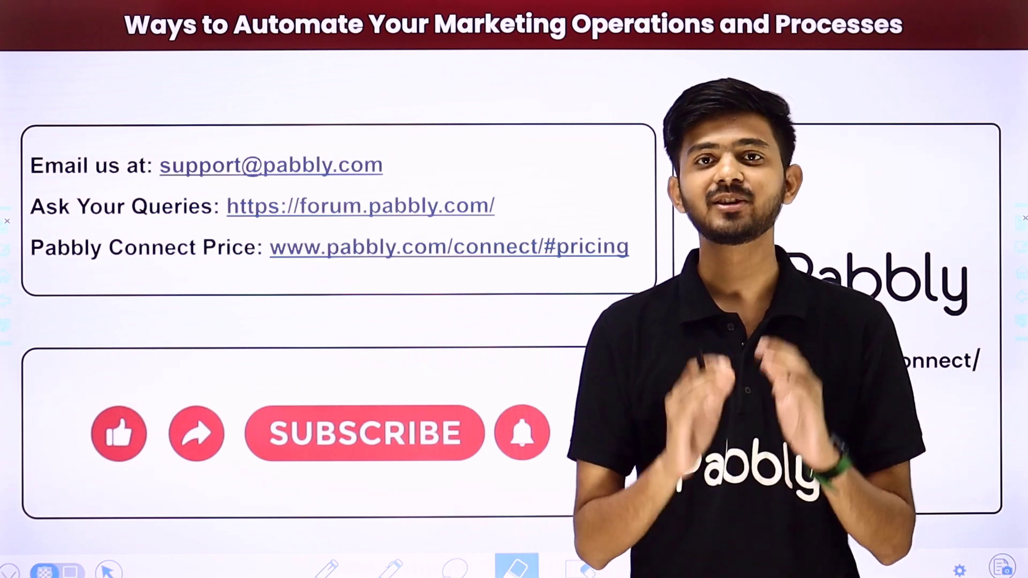
click(325, 567)
drag(412, 168, 493, 106)
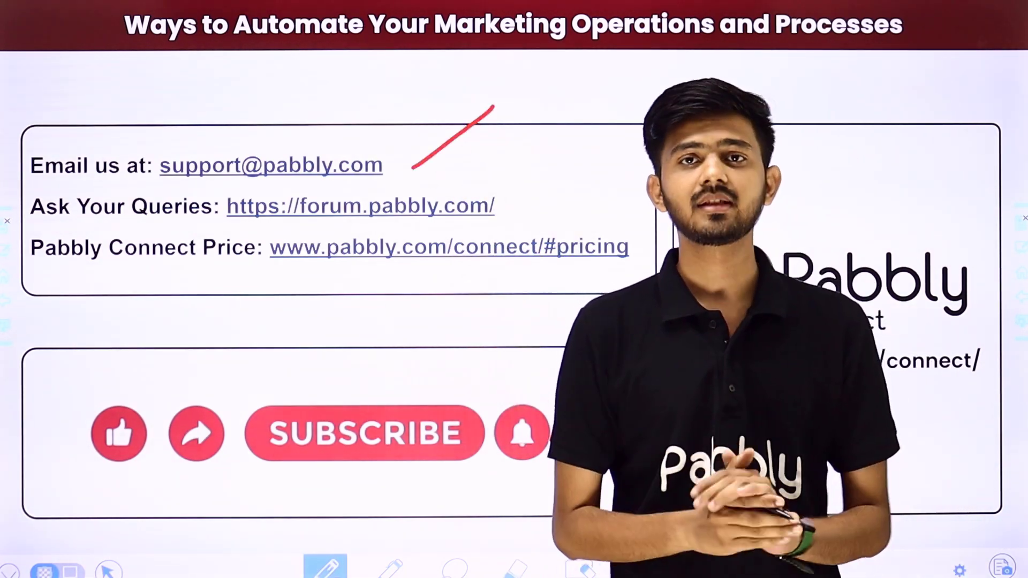
drag(510, 208, 580, 155)
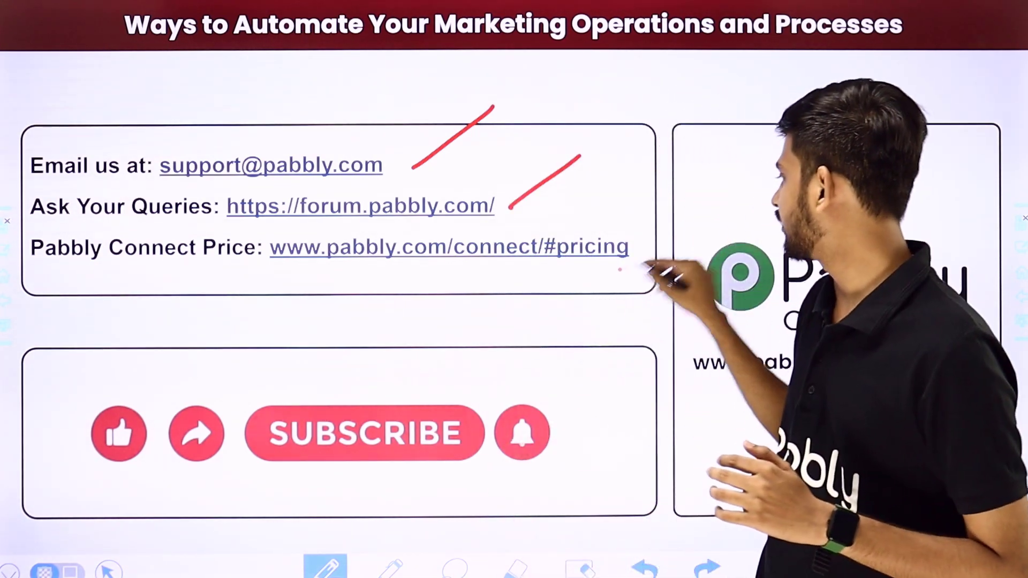
drag(619, 270, 699, 212)
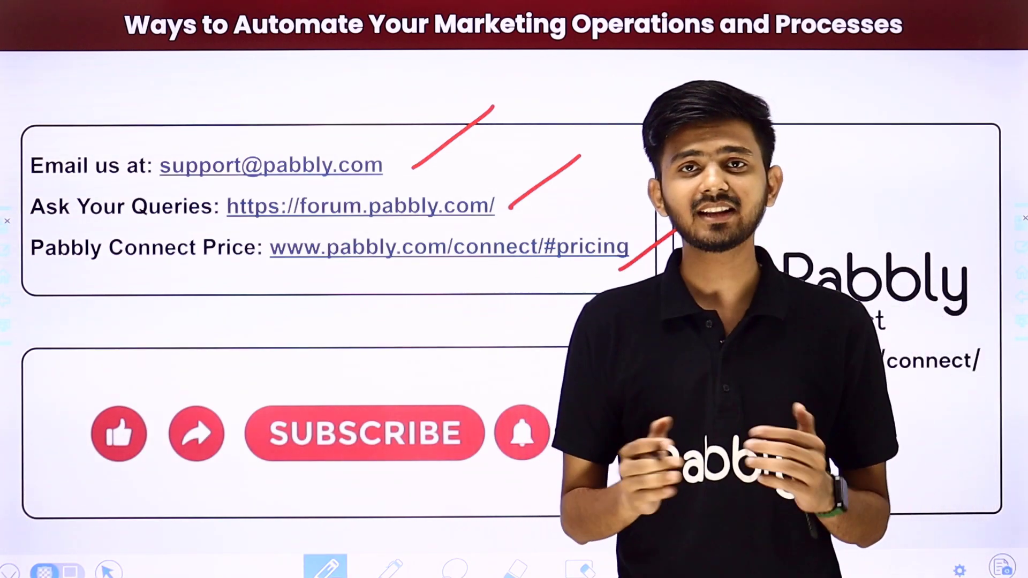